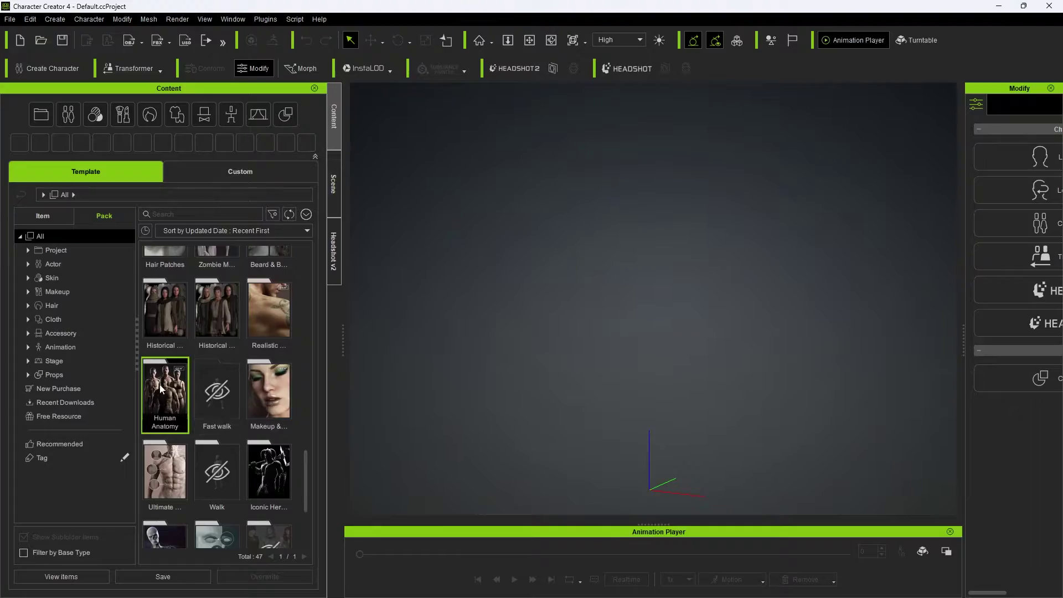
- Load the Male Thin avatar from the Human Anatomy pack
{"action": "double_click", "coordinate": [163, 385]}
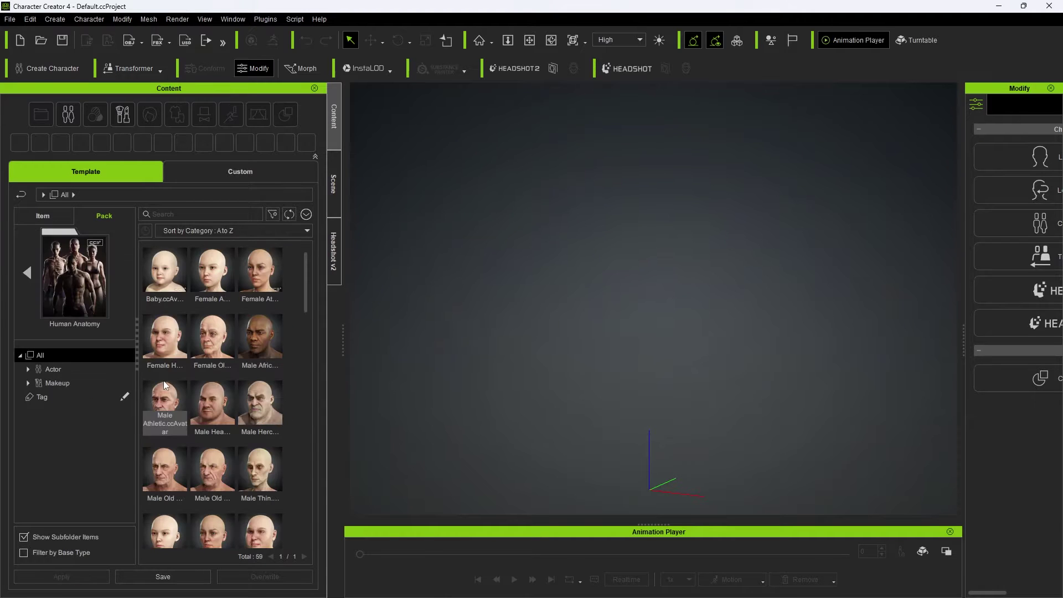
{"action": "left_click", "coordinate": [268, 395]}
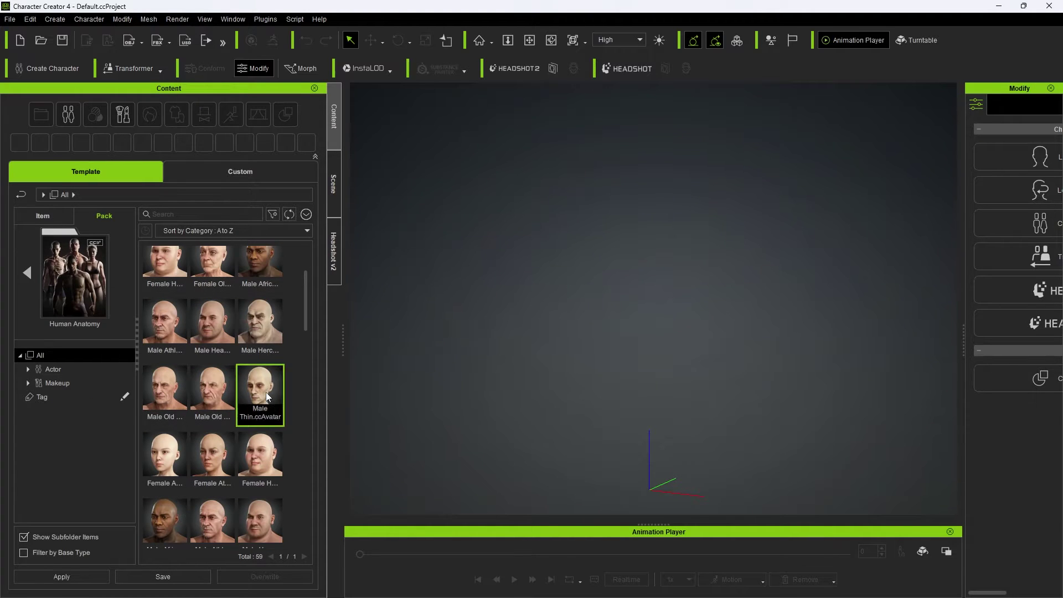
{"action": "double_click", "coordinate": [262, 391]}
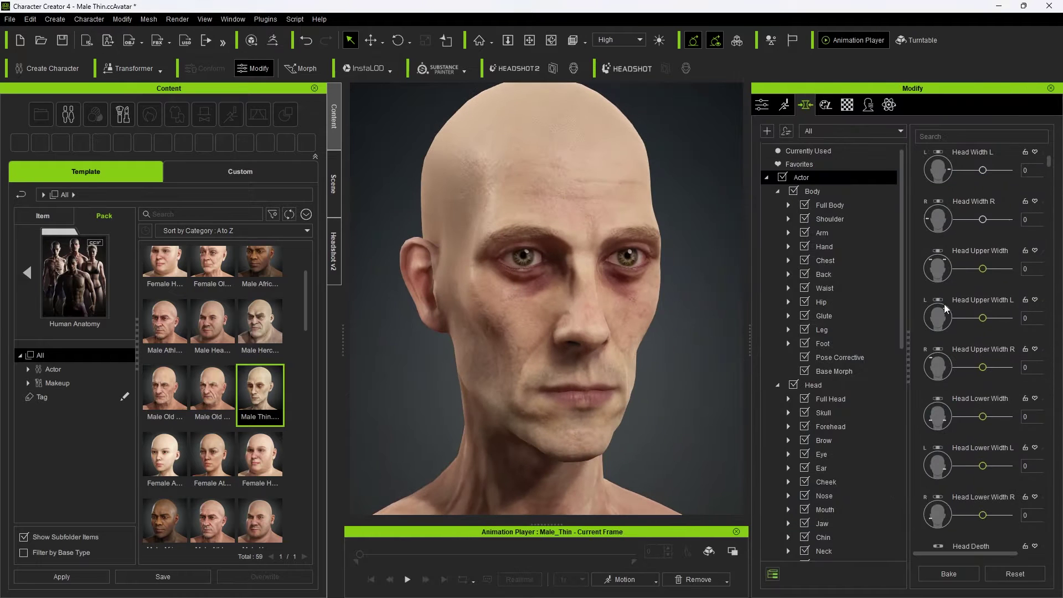
- Reshape the skull by setting Skull Height to -30, Skull Width to -68 and Skull Back Scale to -44
{"action": "scroll", "coordinate": [847, 266], "scroll_direction": "down", "scroll_amount": 4}
{"action": "left_click", "coordinate": [831, 220]}
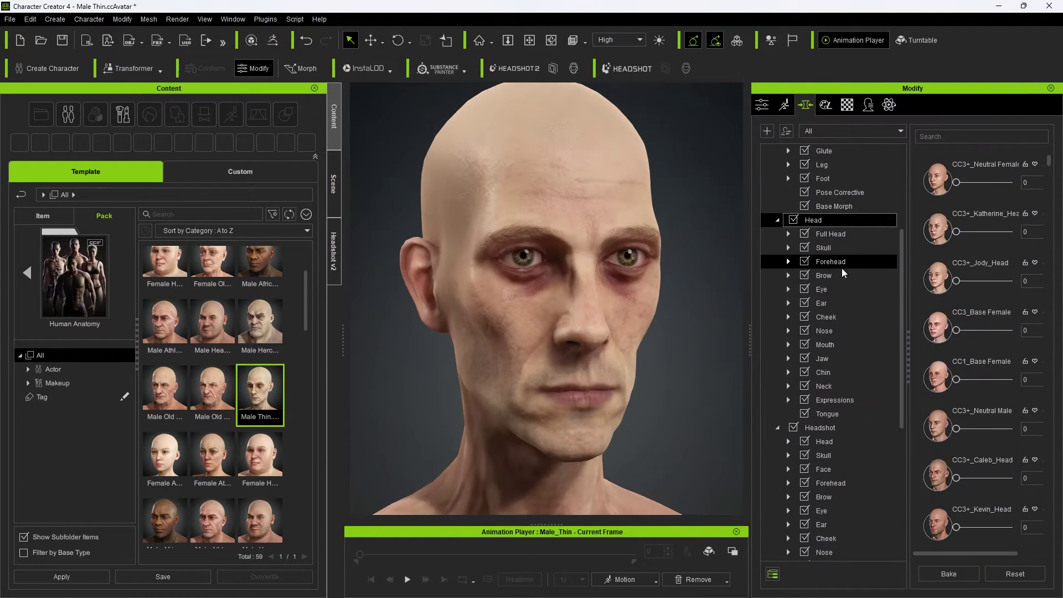
{"action": "left_click", "coordinate": [853, 262]}
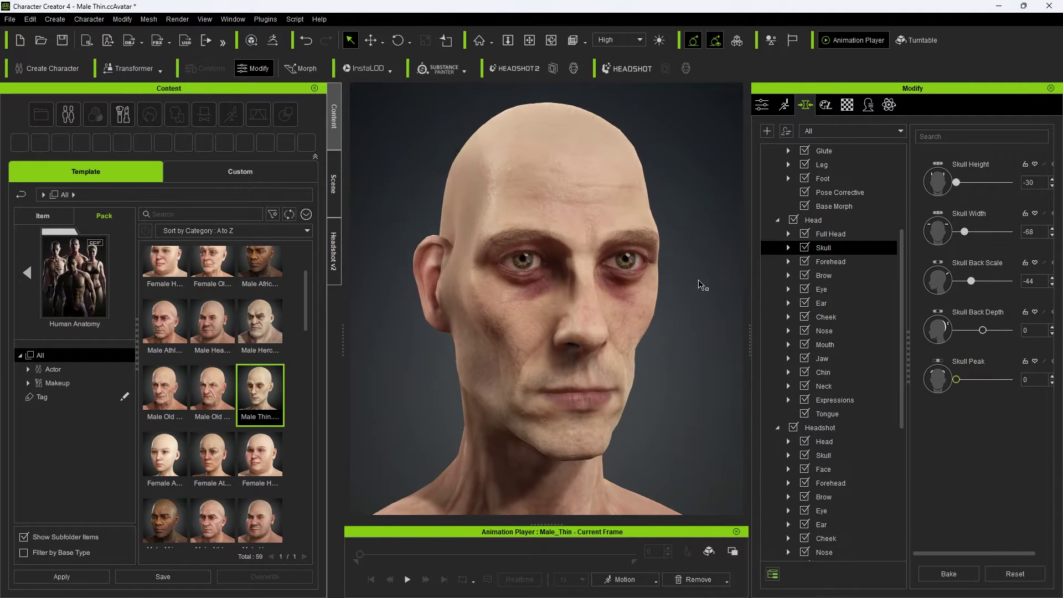
- Reshape the brow by setting Brow Height to -50, Brow Lower to 80, Brow Width to 89 and Brow Depth to 55
{"action": "left_click", "coordinate": [831, 276]}
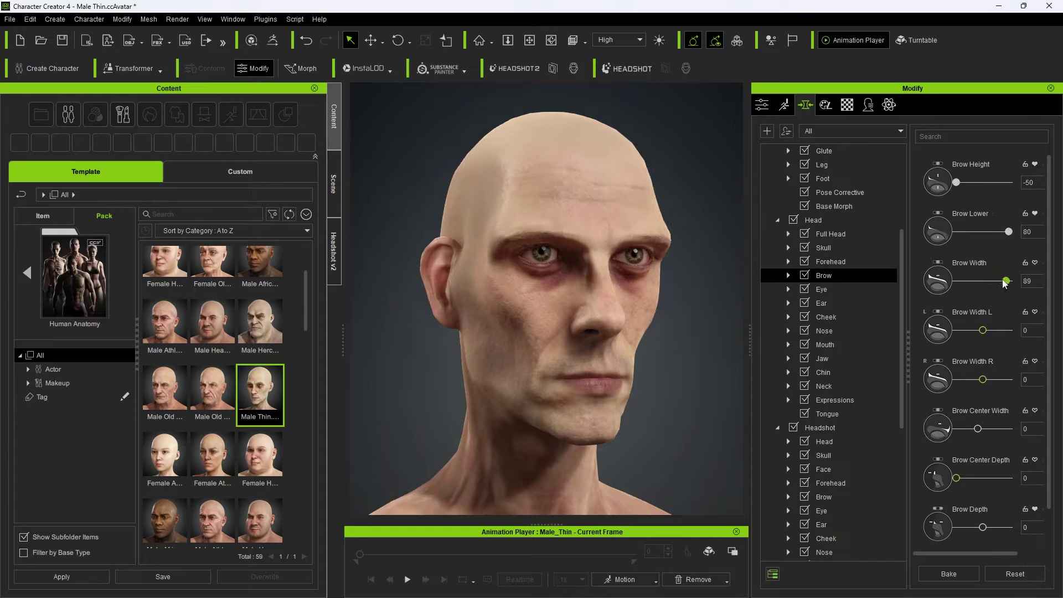
{"action": "scroll", "coordinate": [998, 349], "scroll_direction": "down", "scroll_amount": 1}
{"action": "left_click", "coordinate": [822, 289]}
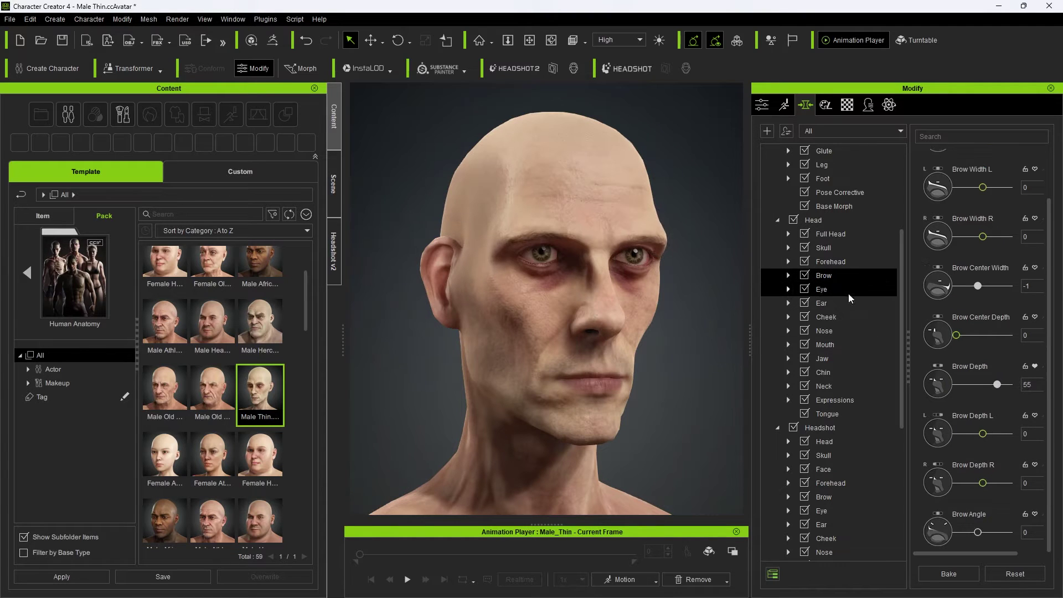
- Slim the face by setting the Face Narrow morph to -16
{"action": "left_click_drag", "start_coordinate": [983, 182], "coordinate": [978, 187]}
{"action": "scroll", "coordinate": [959, 323], "scroll_direction": "down", "scroll_amount": 6}
{"action": "scroll", "coordinate": [868, 173], "scroll_direction": "up", "scroll_amount": 4}
{"action": "left_click", "coordinate": [868, 166]}
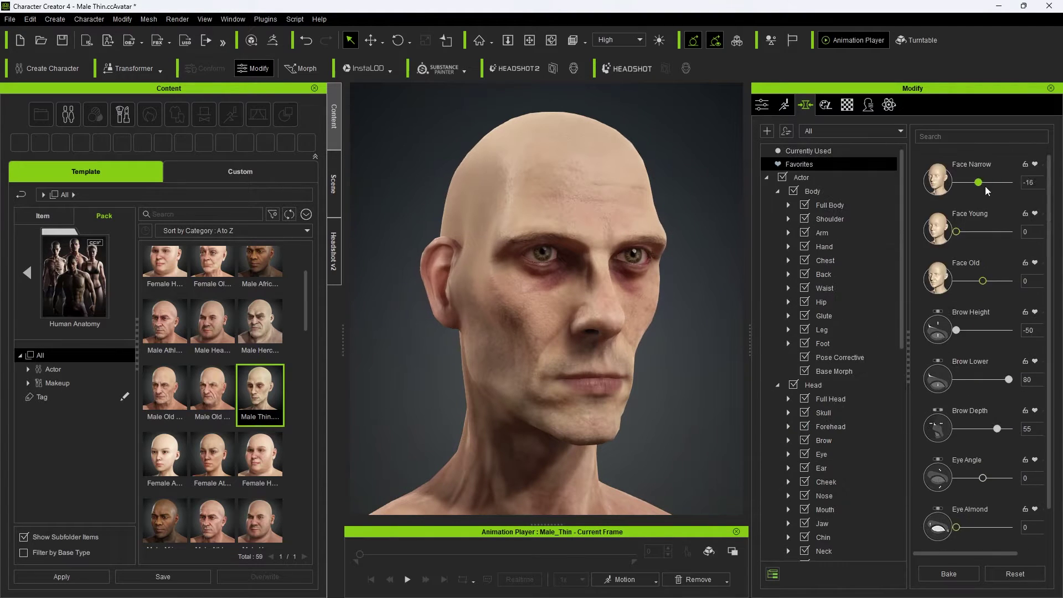
- Reshape the cheeks by setting Cheek Bone Scale to -40 and Cheek Bone Height to -38
{"action": "scroll", "coordinate": [991, 232], "scroll_direction": "down", "scroll_amount": 1}
{"action": "left_click_drag", "start_coordinate": [983, 423], "coordinate": [1005, 422]}
{"action": "scroll", "coordinate": [831, 333], "scroll_direction": "down", "scroll_amount": 4}
{"action": "left_click", "coordinate": [824, 331]}
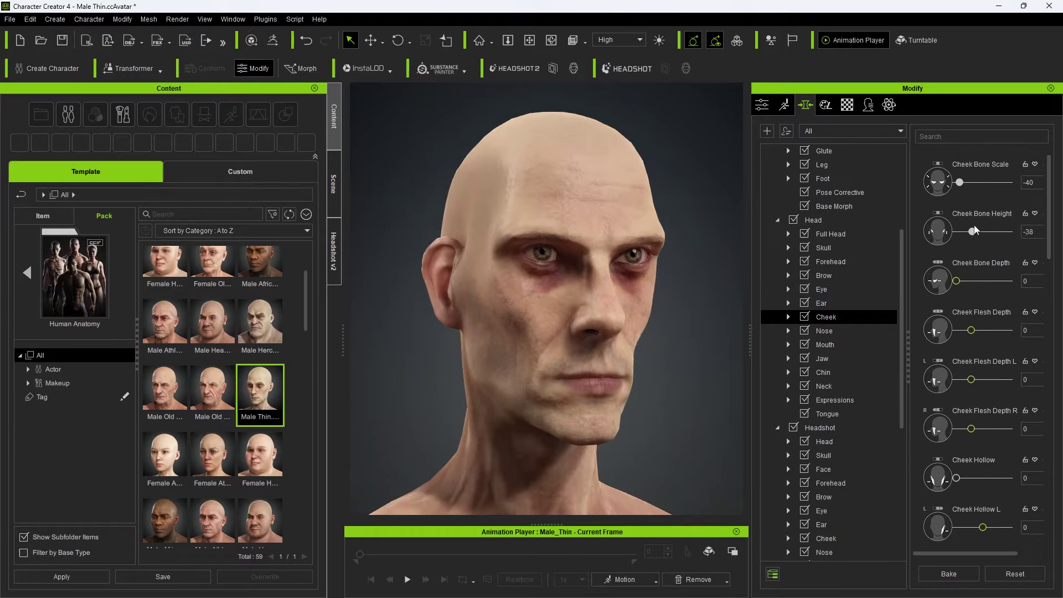
- Raise one of the Mouth morphs to reshape the mouth area of the head
{"action": "left_click", "coordinate": [825, 344]}
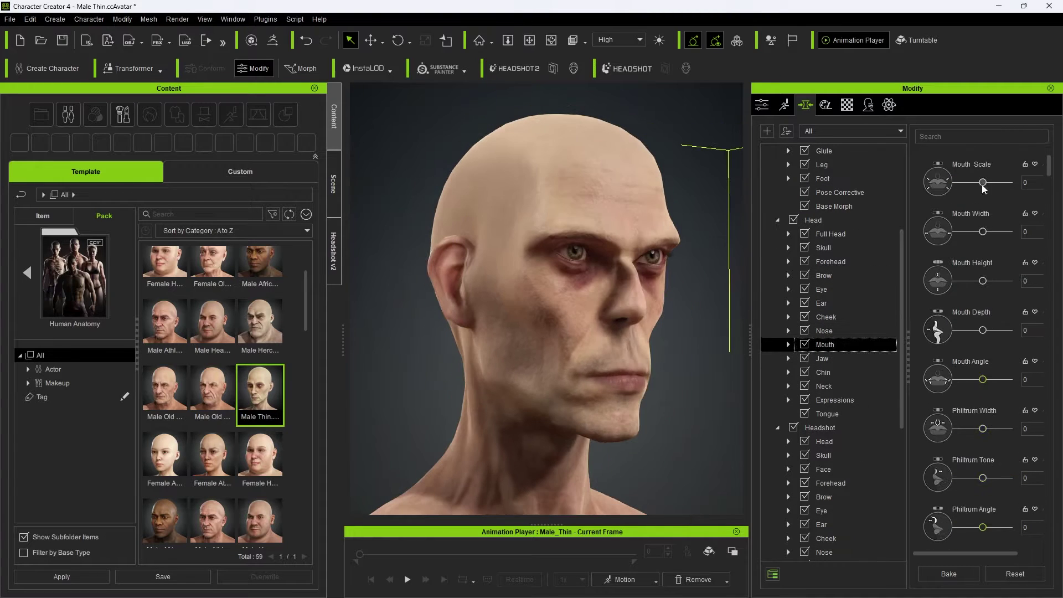
{"action": "right_click_drag", "start_coordinate": [646, 363], "coordinate": [615, 362]}
{"action": "scroll", "coordinate": [983, 388], "scroll_direction": "down", "scroll_amount": 2}
{"action": "left_click_drag", "start_coordinate": [983, 443], "coordinate": [999, 442]}
{"action": "scroll", "coordinate": [983, 388], "scroll_direction": "down", "scroll_amount": 5}
- Reshape the jaw by setting Jaw Scale to -50 and Jaw Height to 100
{"action": "scroll", "coordinate": [825, 343], "scroll_direction": "down", "scroll_amount": 1}
{"action": "left_click", "coordinate": [823, 317]}
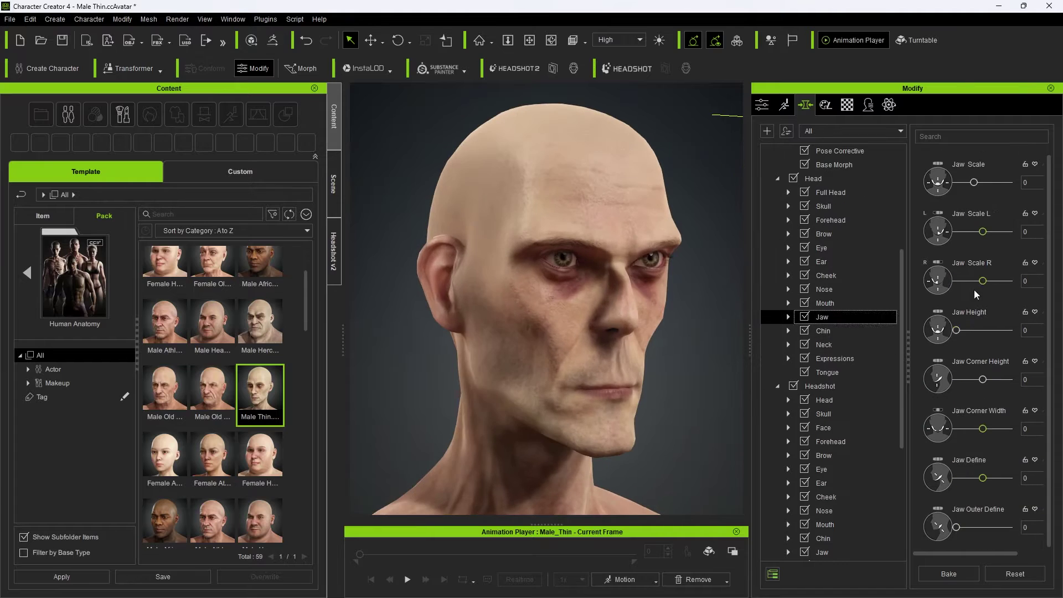
{"action": "left_click_drag", "start_coordinate": [973, 182], "coordinate": [956, 182]}
{"action": "left_click_drag", "start_coordinate": [956, 330], "coordinate": [1009, 330]}
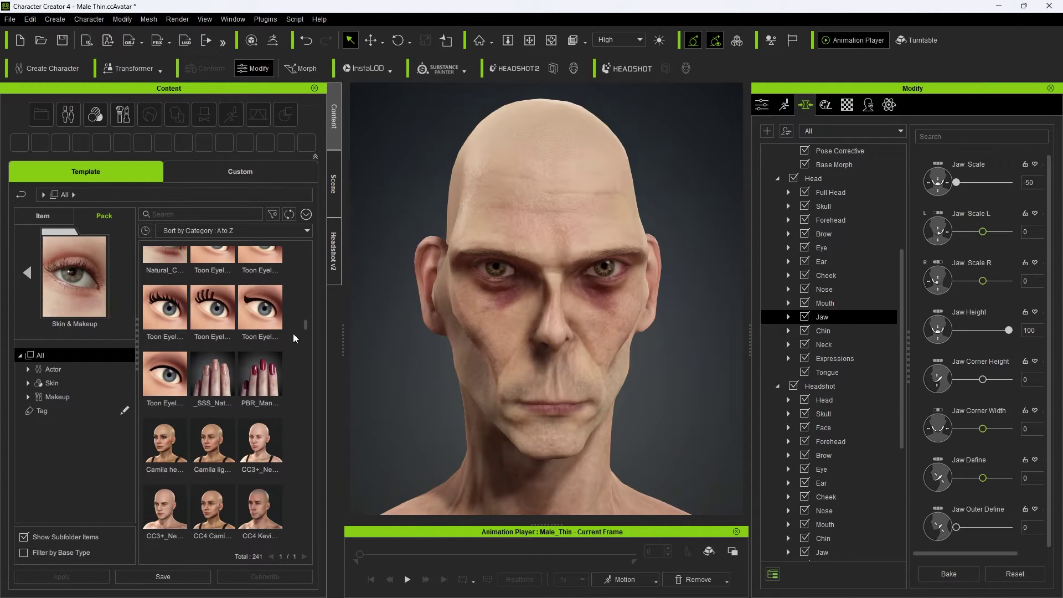
- Apply the Scales skin preset from the Skin & Makeup pack to the character
{"action": "left_click_drag", "start_coordinate": [305, 324], "coordinate": [306, 430]}
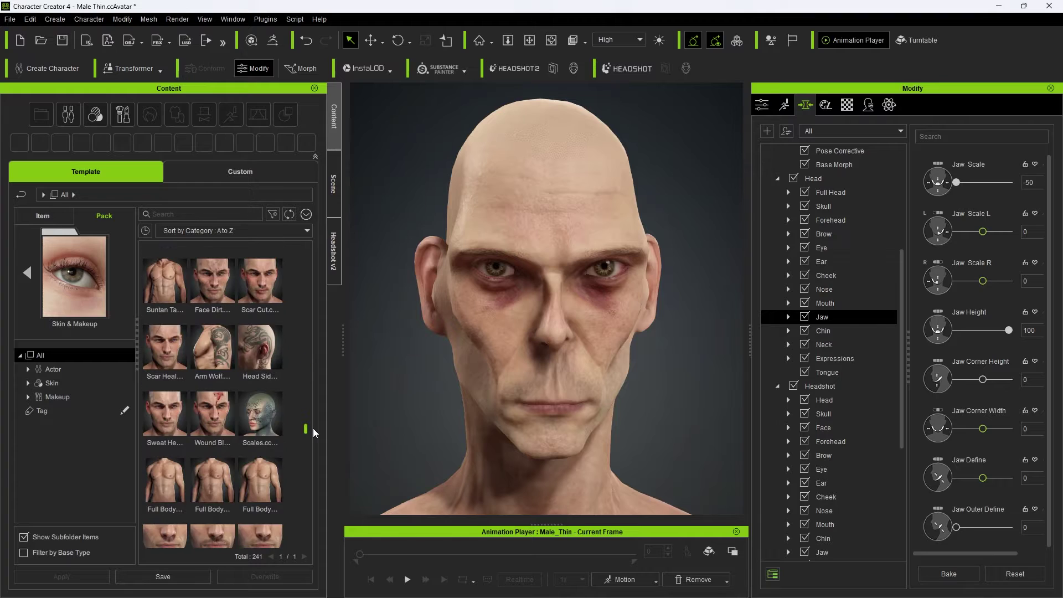
{"action": "double_click", "coordinate": [267, 416]}
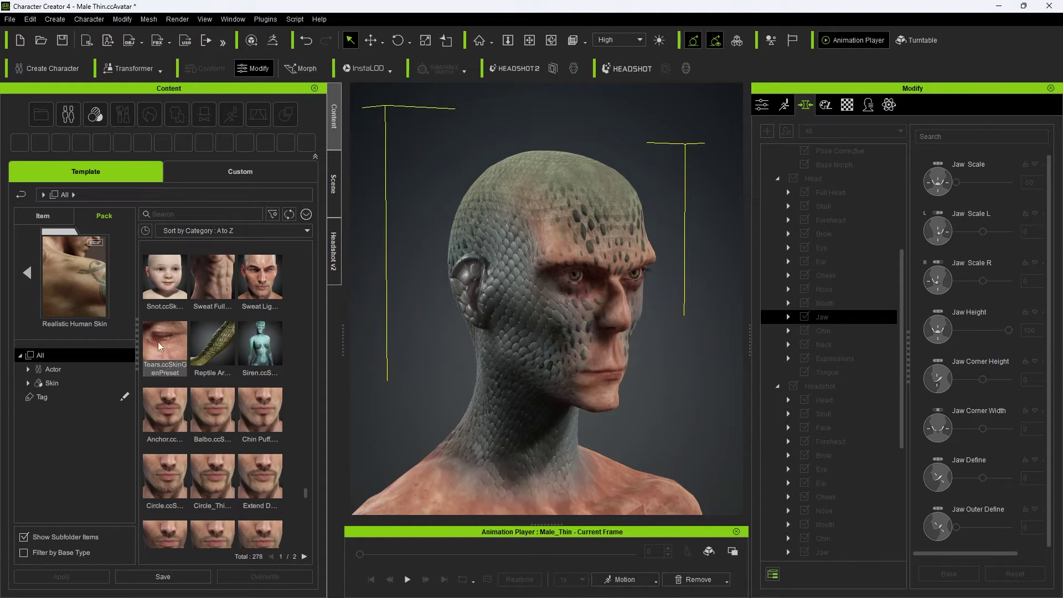
- Apply the Siren preset from the Realistic Human Skin pack and add the Reptile Arms preset as a new layer
{"action": "double_click", "coordinate": [271, 350]}
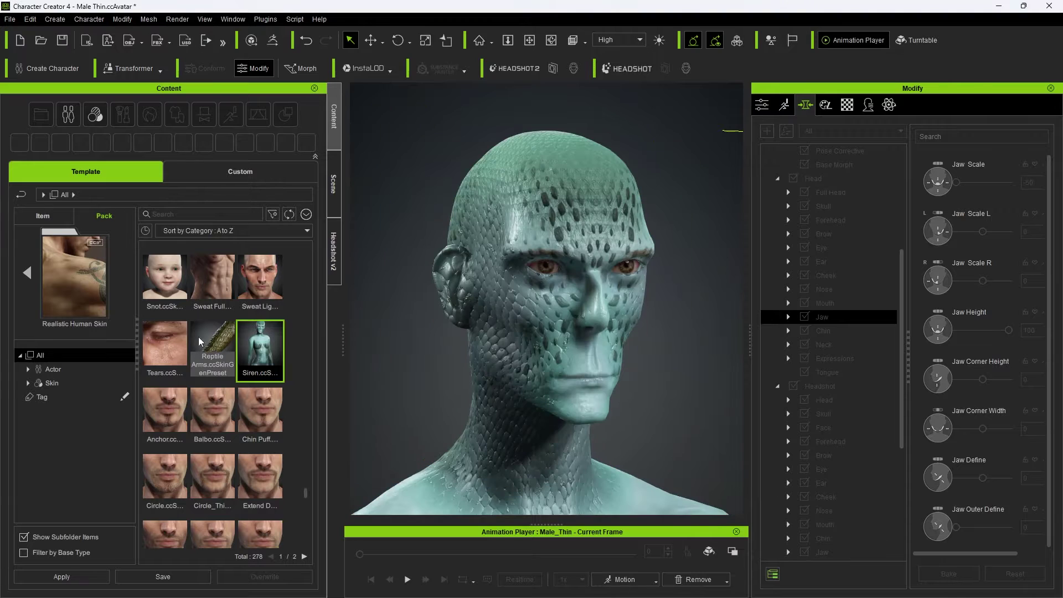
{"action": "double_click", "coordinate": [220, 344]}
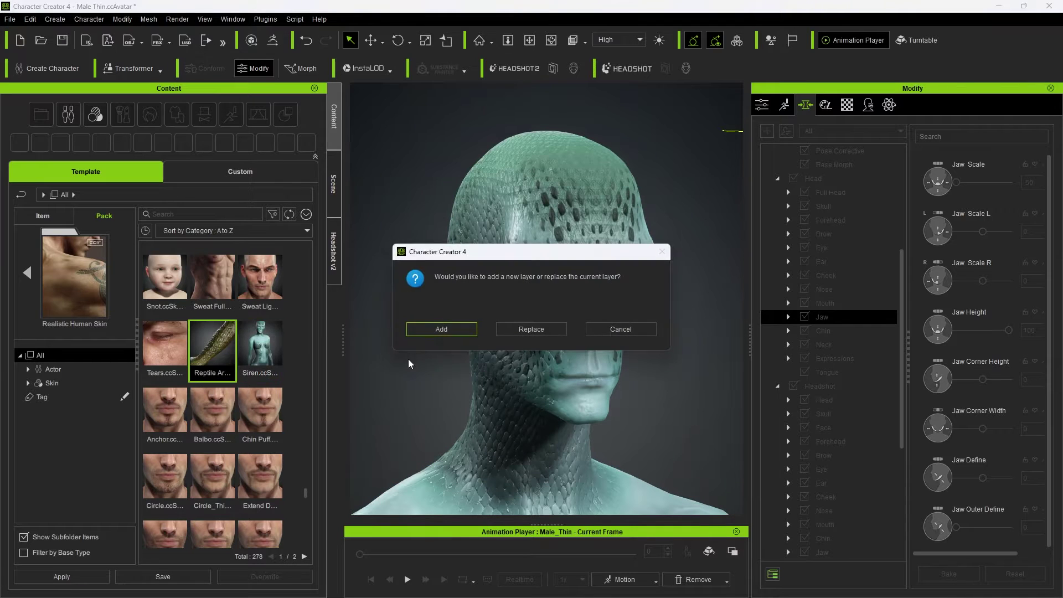
{"action": "left_click", "coordinate": [457, 331]}
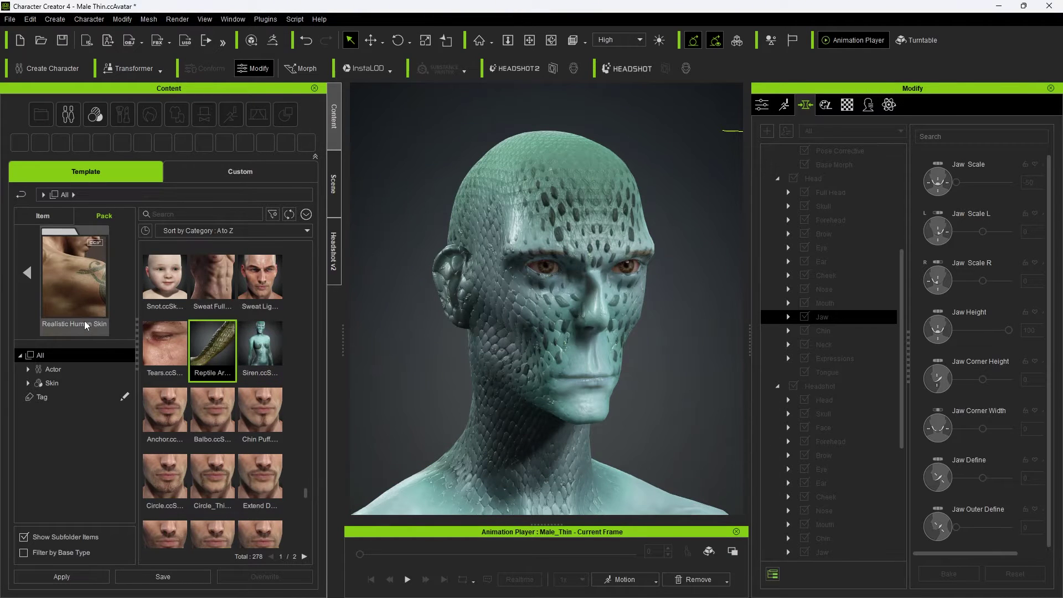
- Set the head skin texture to 4096 x 4096 and deactivate the skin editor
{"action": "scroll", "coordinate": [459, 400], "scroll_direction": "down", "scroll_amount": 3}
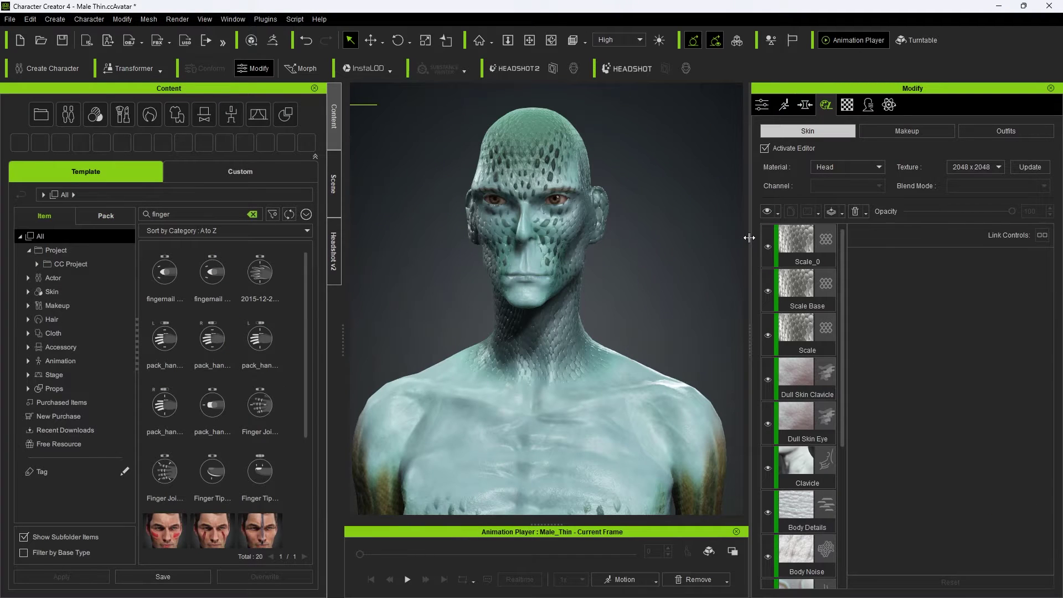
{"action": "left_click", "coordinate": [970, 167]}
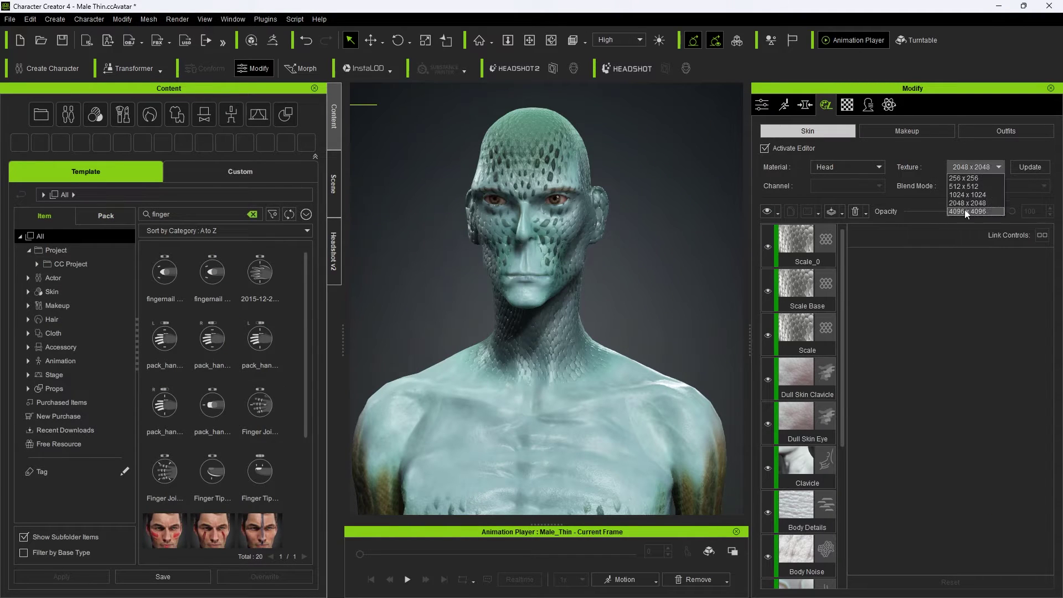
{"action": "left_click", "coordinate": [964, 211]}
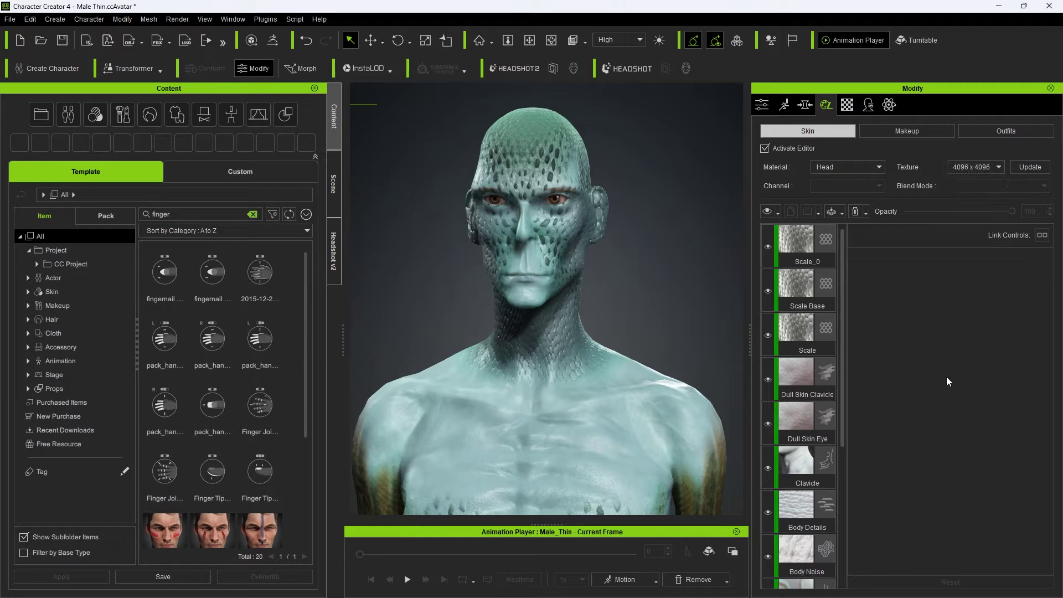
{"action": "left_click", "coordinate": [767, 149]}
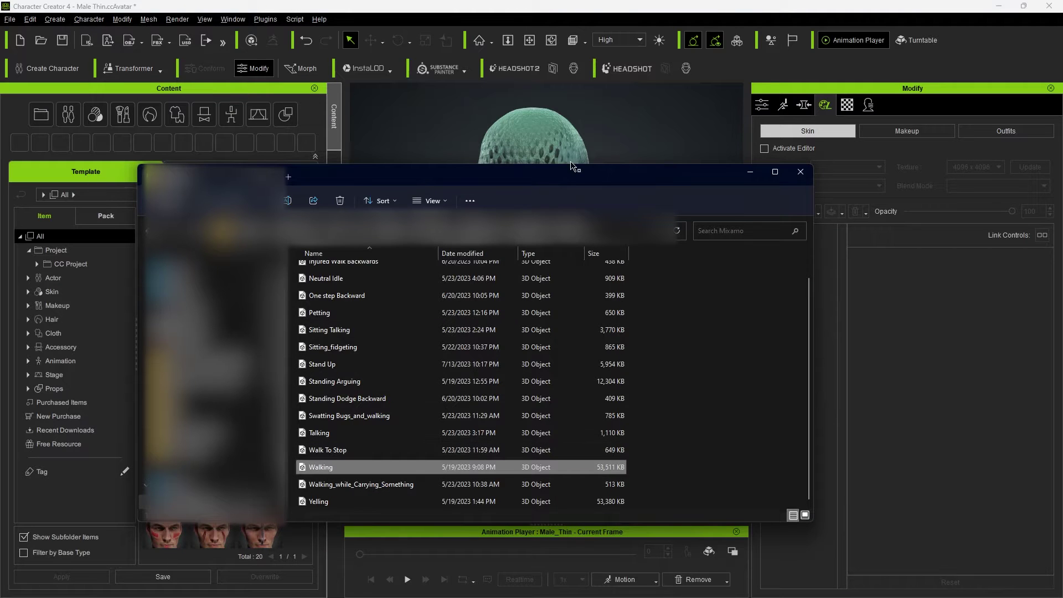
- Import the Mixamo Walking motion file onto the character with the Mixamo_ChXXCharacter profile, converting all motions
{"action": "left_click_drag", "start_coordinate": [561, 167], "coordinate": [410, 131]}
{"action": "left_click_drag", "start_coordinate": [165, 429], "coordinate": [546, 366]}
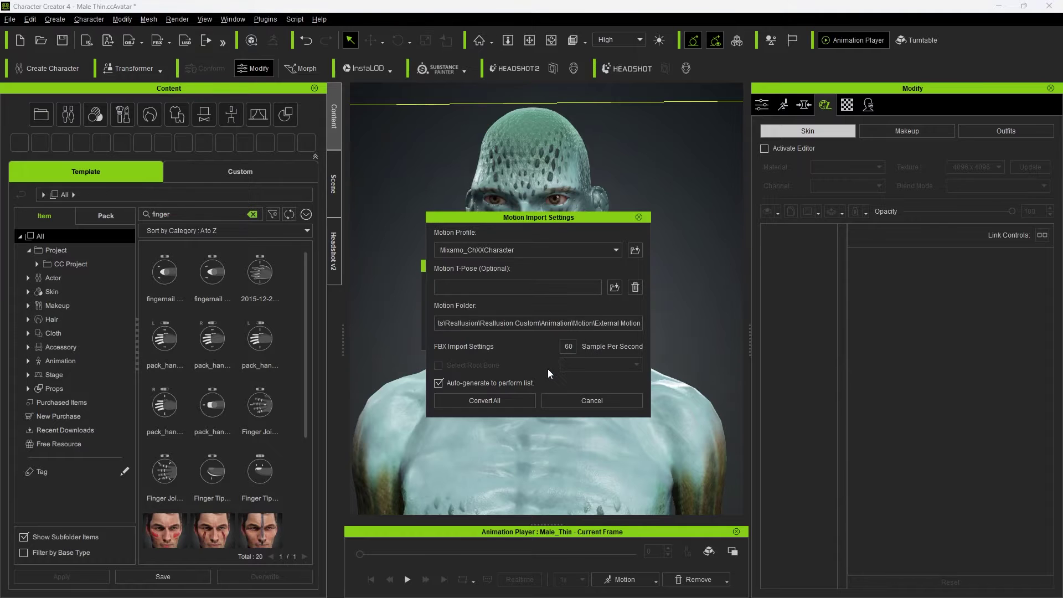
{"action": "left_click", "coordinate": [480, 399]}
{"action": "left_click", "coordinate": [507, 356]}
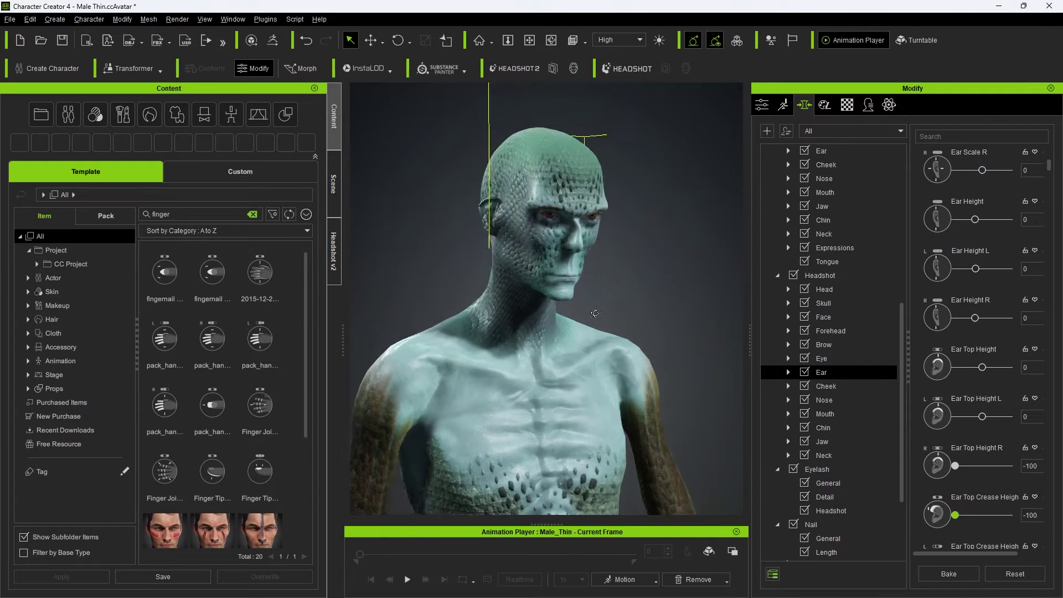
- Start an FBX export of the character with the Blender target preset
{"action": "right_click_drag", "start_coordinate": [596, 314], "coordinate": [544, 316]}
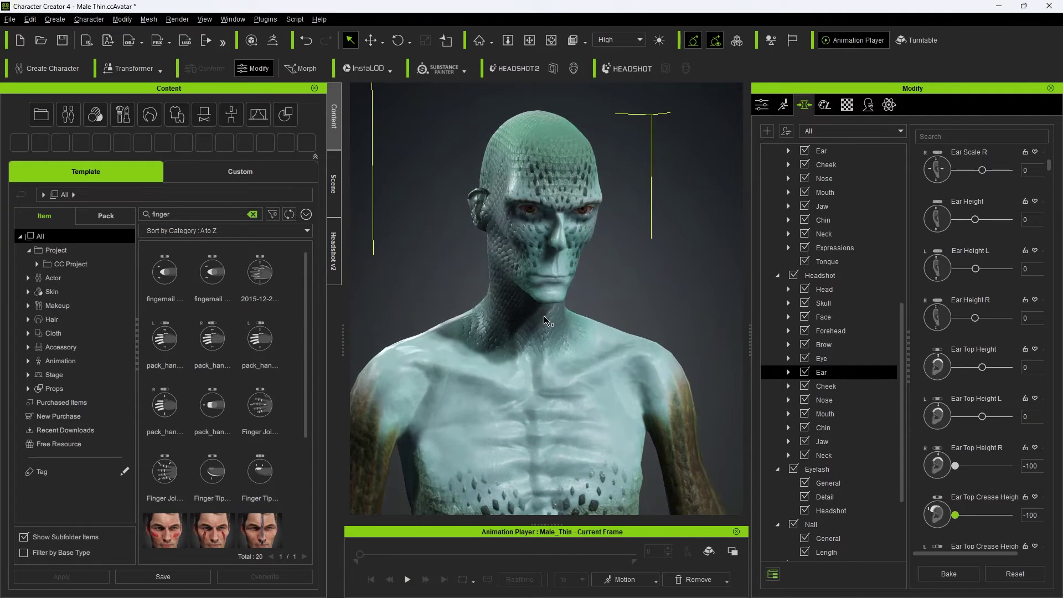
{"action": "left_click", "coordinate": [10, 19]}
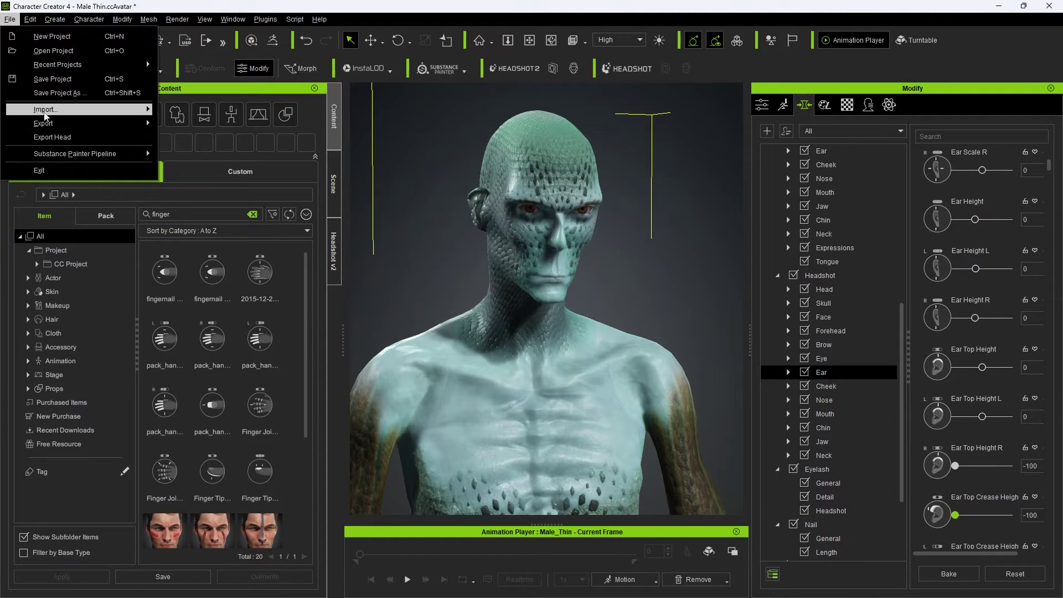
{"action": "mouse_move", "coordinate": [52, 123]}
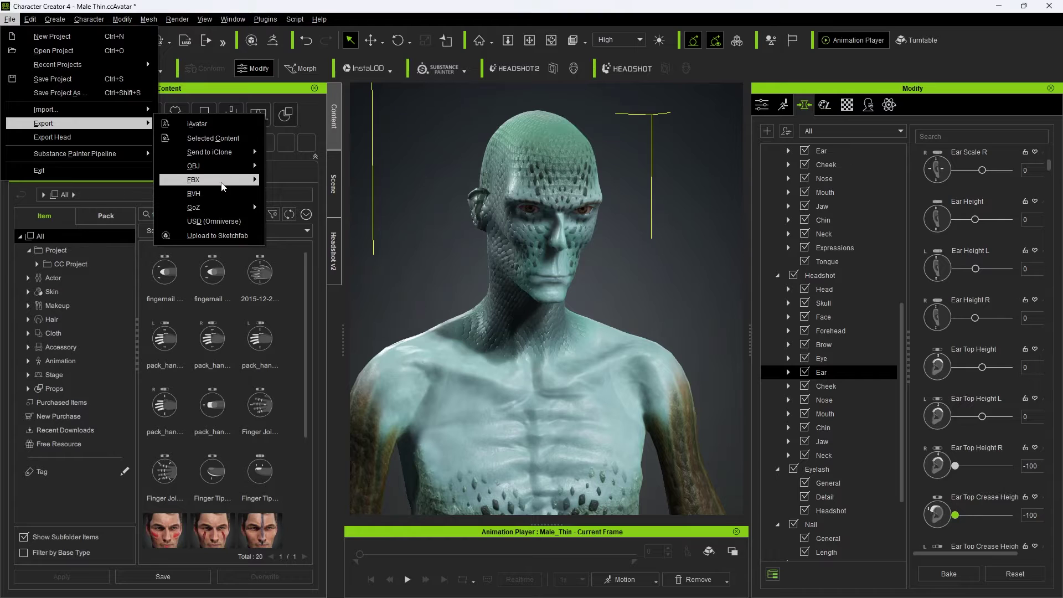
{"action": "mouse_move", "coordinate": [232, 180]}
{"action": "left_click", "coordinate": [324, 181]}
{"action": "left_click", "coordinate": [355, 101]}
{"action": "left_click", "coordinate": [334, 165]}
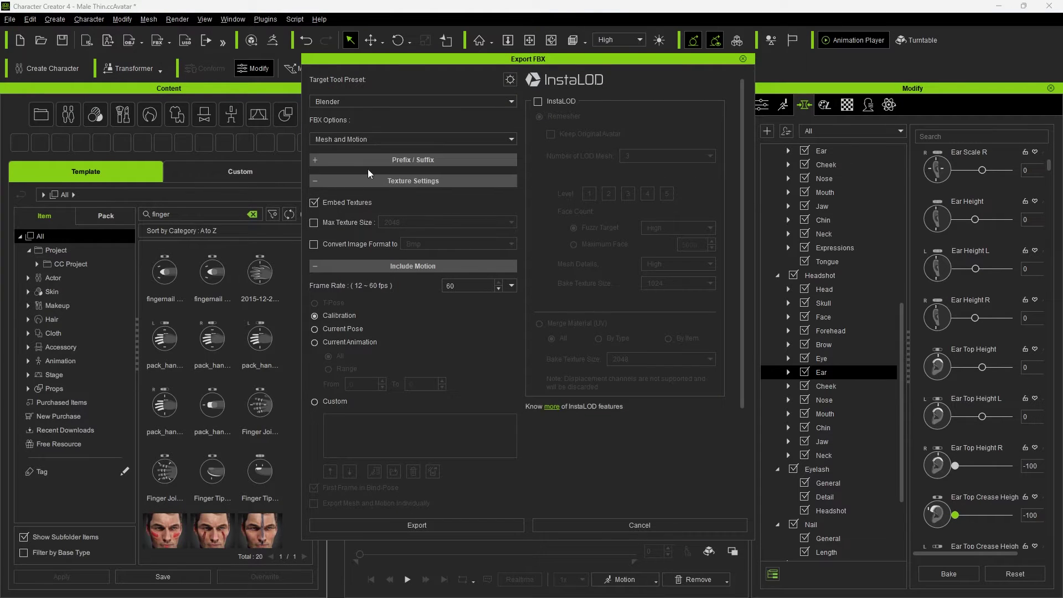
- Limit the exported textures to a maximum size of 4096 and convert the images to Jpeg
{"action": "left_click", "coordinate": [415, 221]}
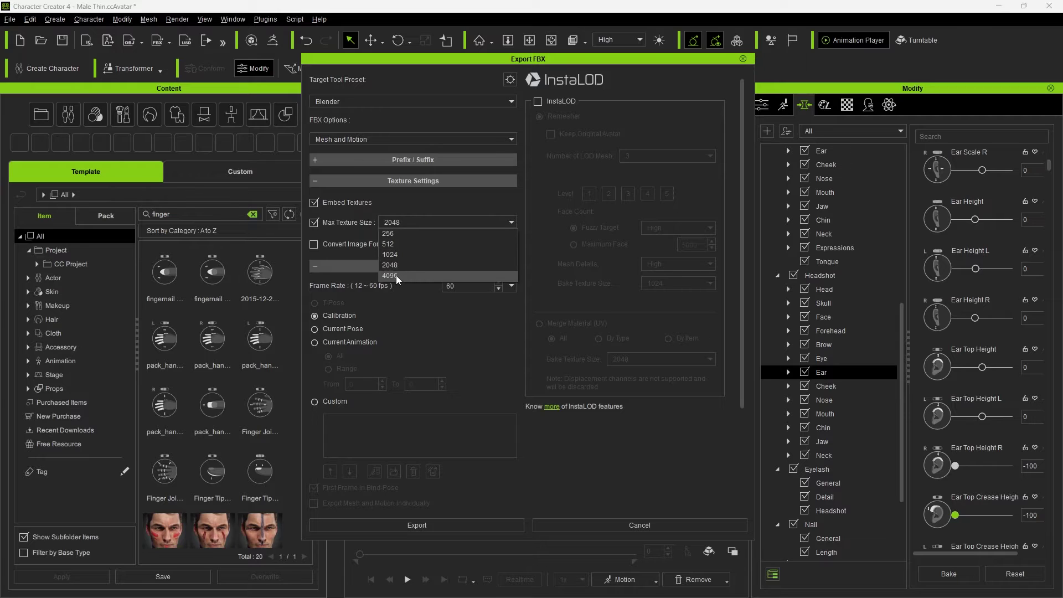
{"action": "left_click", "coordinate": [397, 276]}
{"action": "left_click", "coordinate": [425, 246]}
{"action": "left_click", "coordinate": [417, 268]}
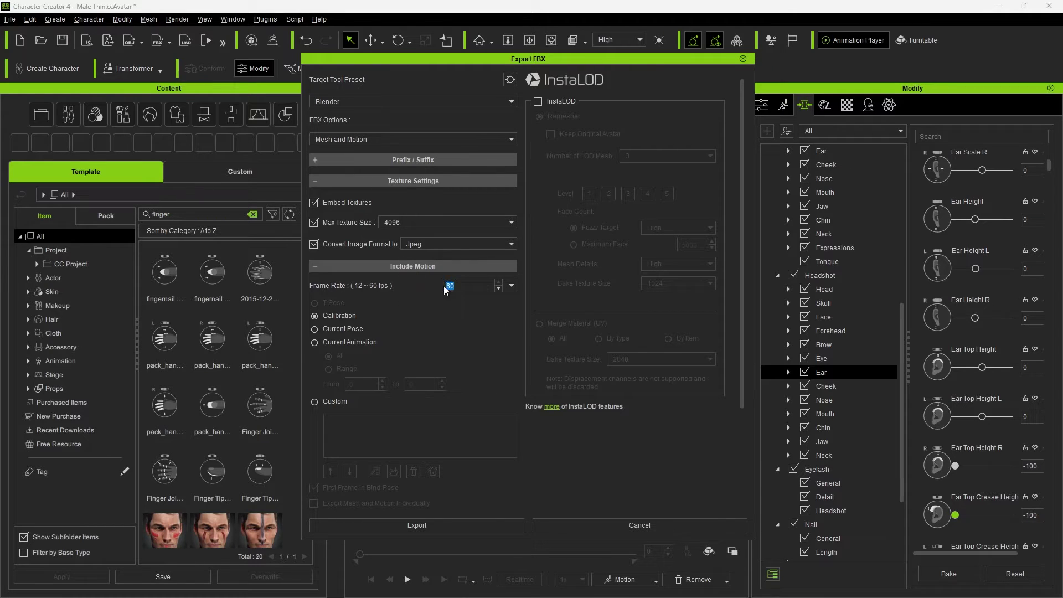
- Set the export frame rate to 24 fps and include the entire current animation
{"action": "type", "text": "24"}
{"action": "left_click", "coordinate": [350, 342]}
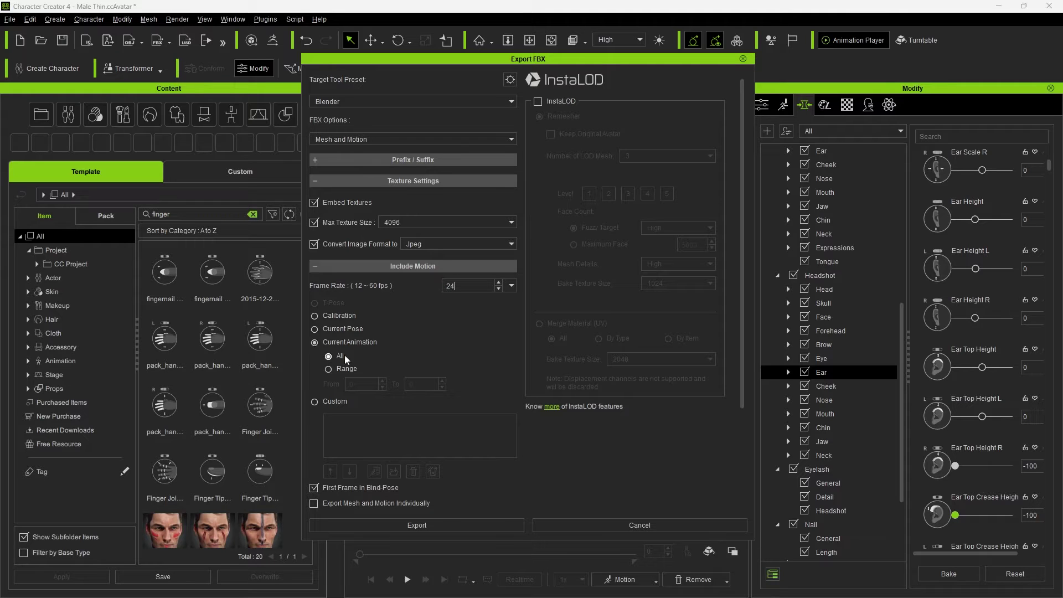
{"action": "scroll", "coordinate": [433, 344], "scroll_direction": "down", "scroll_amount": 3}
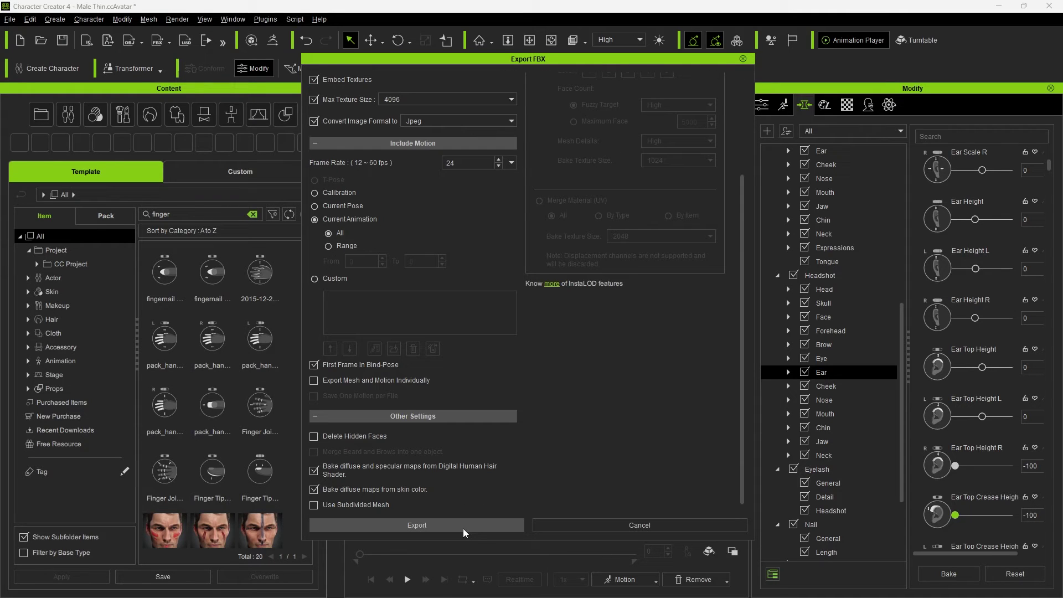
- Export the FBX into a new folder named zombie
{"action": "left_click", "coordinate": [463, 525]}
{"action": "right_click", "coordinate": [464, 402]}
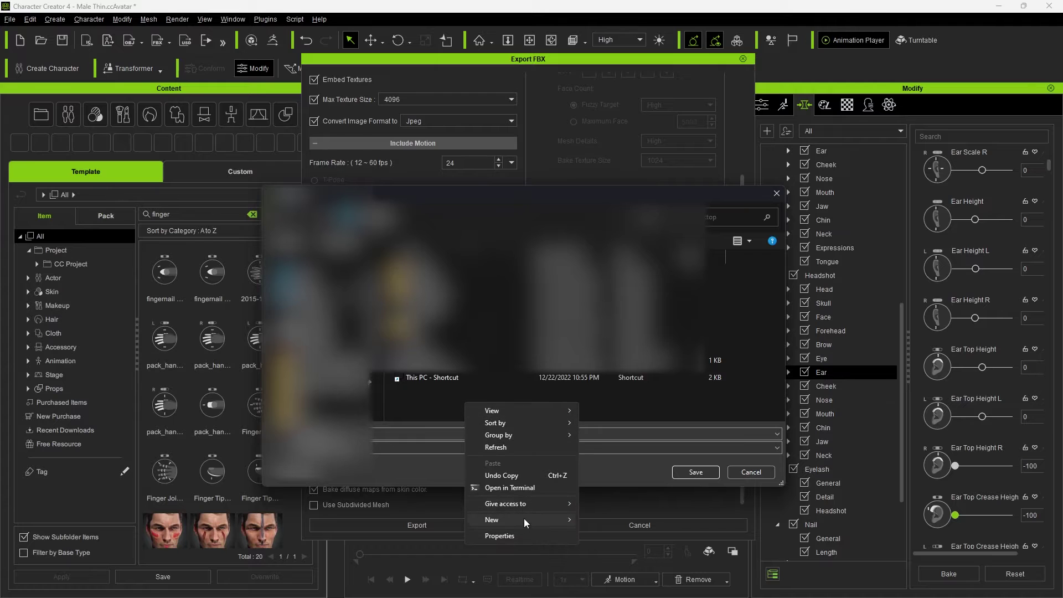
{"action": "mouse_move", "coordinate": [549, 523]}
{"action": "left_click", "coordinate": [596, 523]}
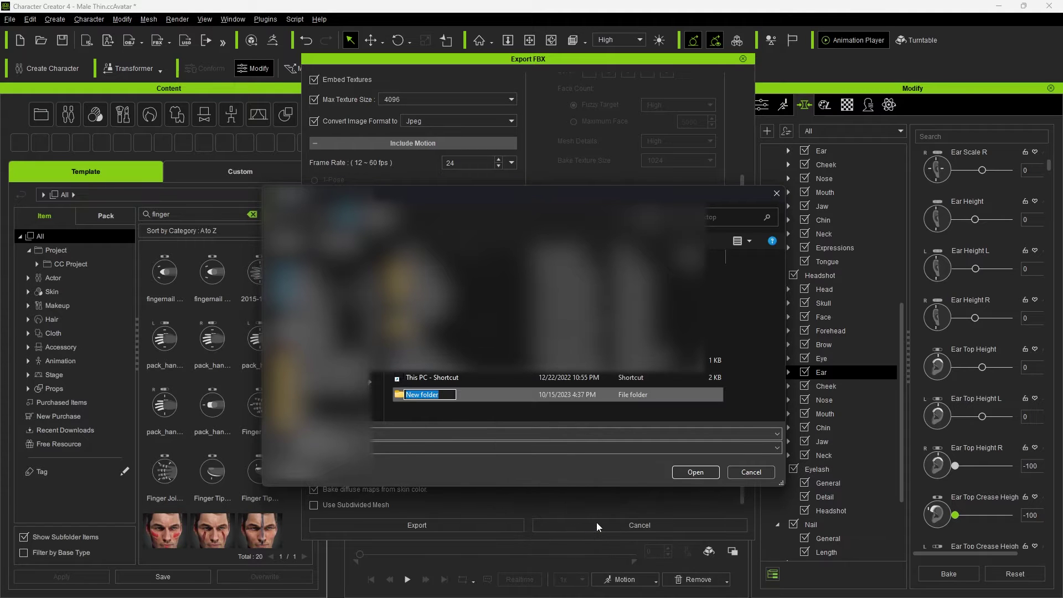
{"action": "type", "text": "zombie"}
{"action": "key", "text": "Return"}
{"action": "key", "text": "Return"}
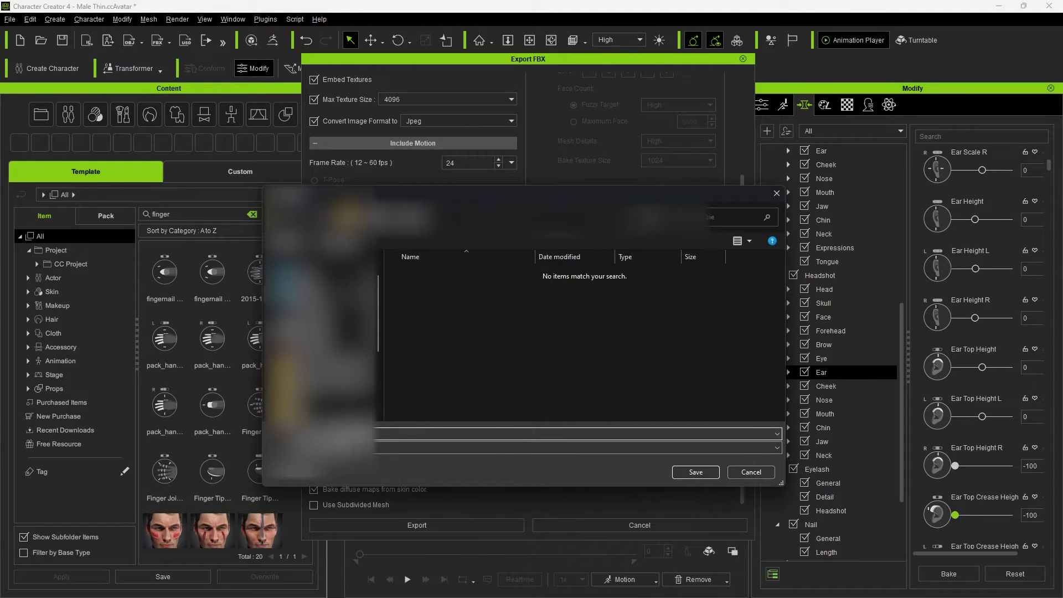
{"action": "key", "text": "Return"}
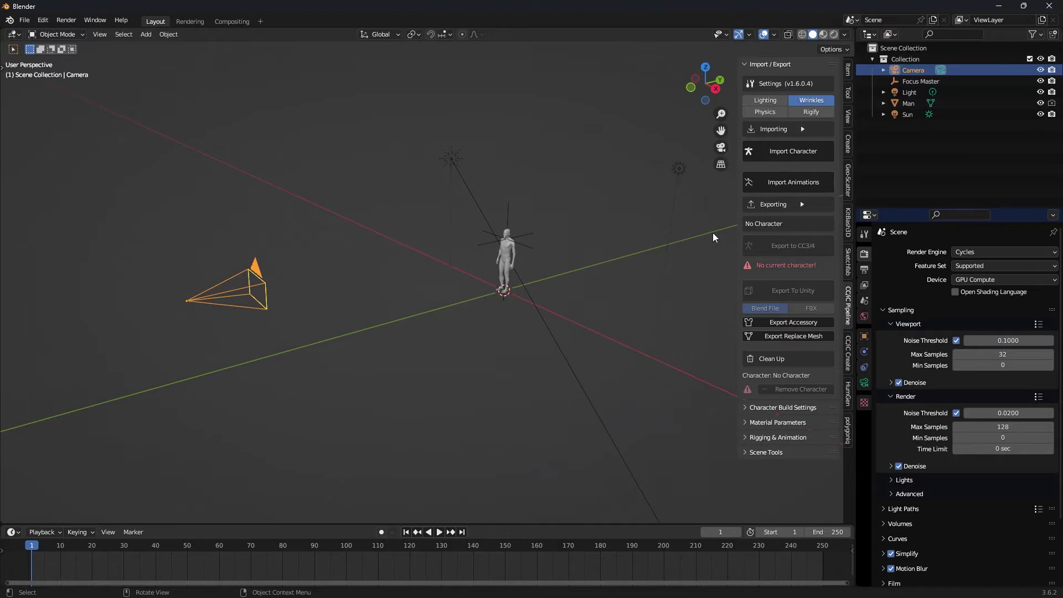
{"action": "key", "text": "F3"}
{"action": "type", "text": "fb"}
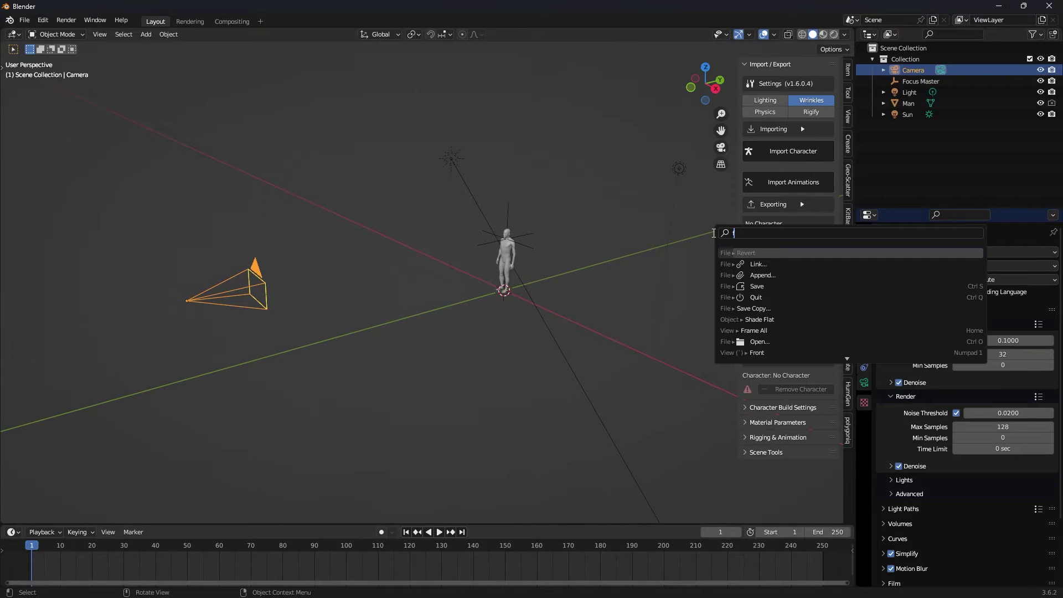
{"action": "type", "text": "x"}
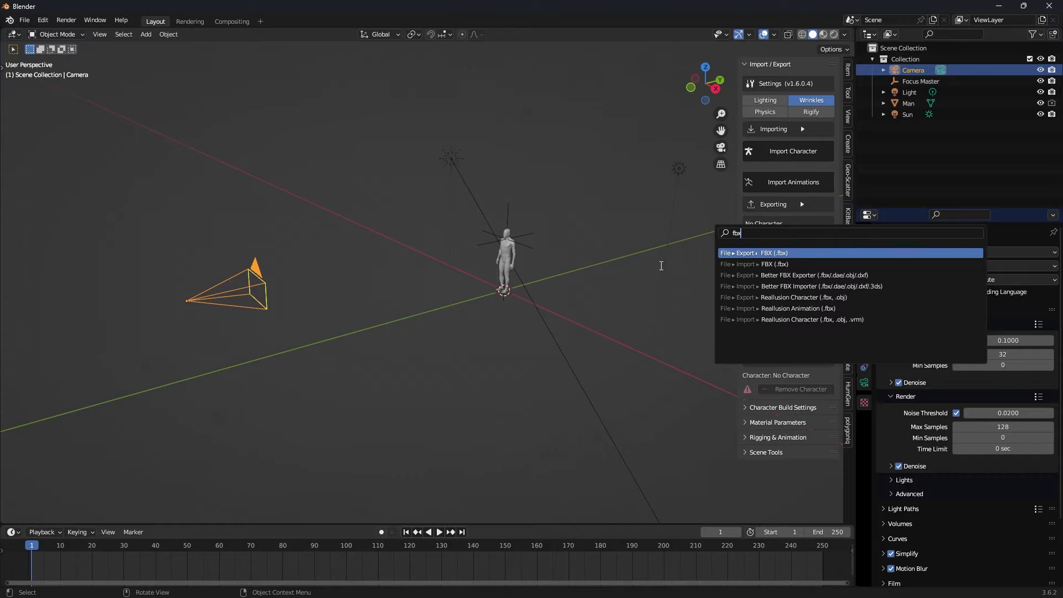
{"action": "left_click", "coordinate": [661, 266]}
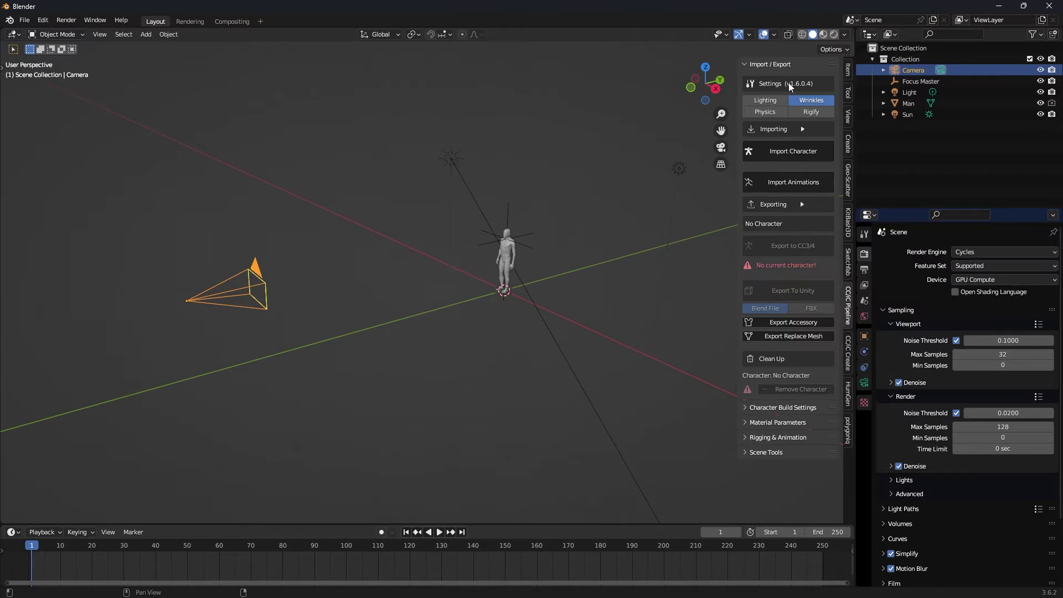
- Import the character file zombieman.Fbx with its animation through the character import pipeline
{"action": "left_click", "coordinate": [796, 158]}
{"action": "double_click", "coordinate": [477, 224]}
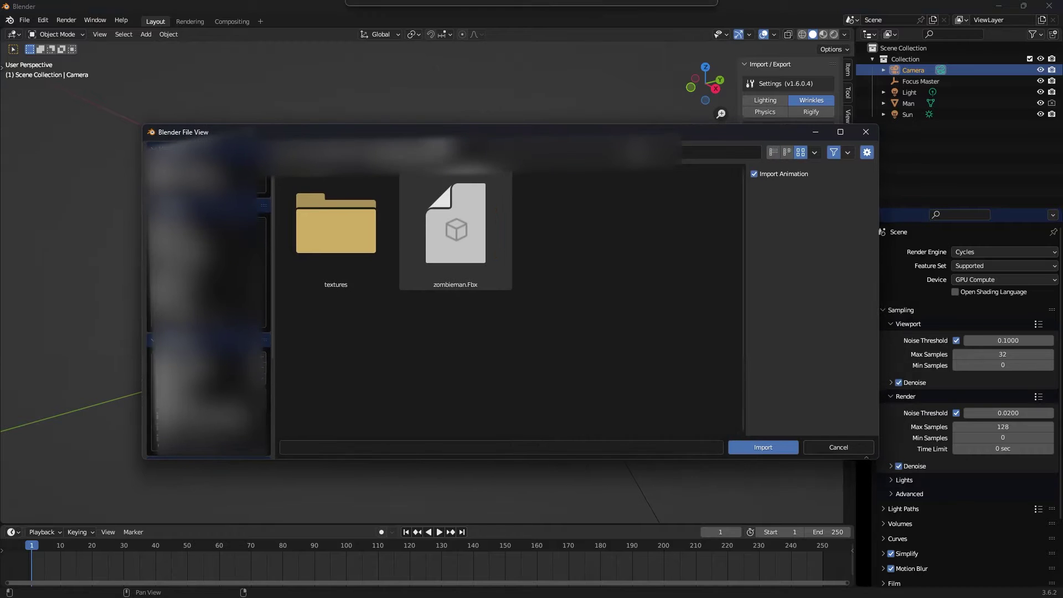
{"action": "double_click", "coordinate": [474, 221]}
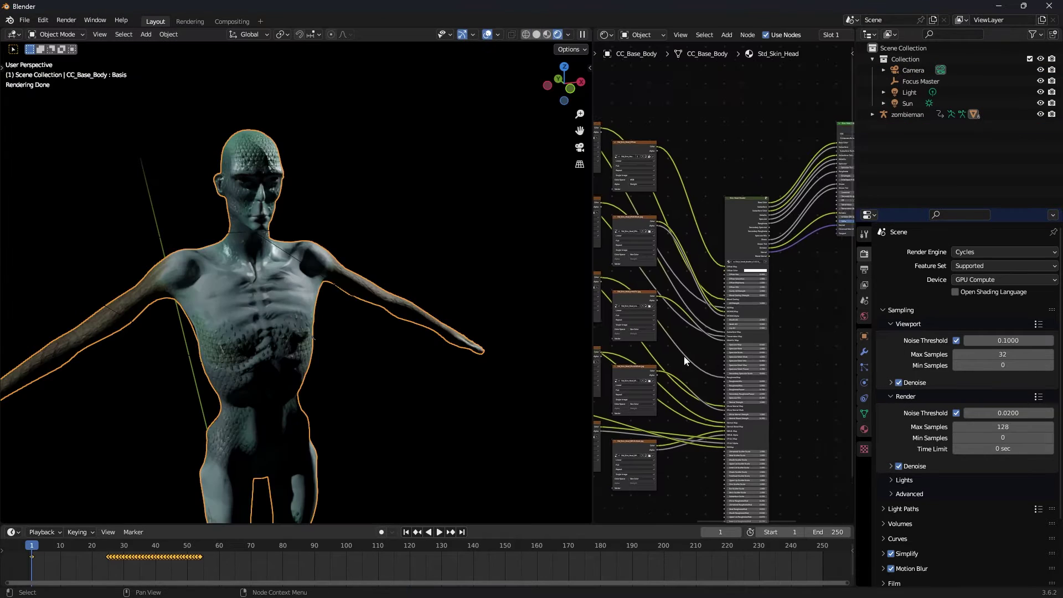
- Set the specular map value in the Std_Skin_Head material's large skin node group to 0.01
{"action": "middle_click_drag", "start_coordinate": [683, 357], "coordinate": [705, 340]}
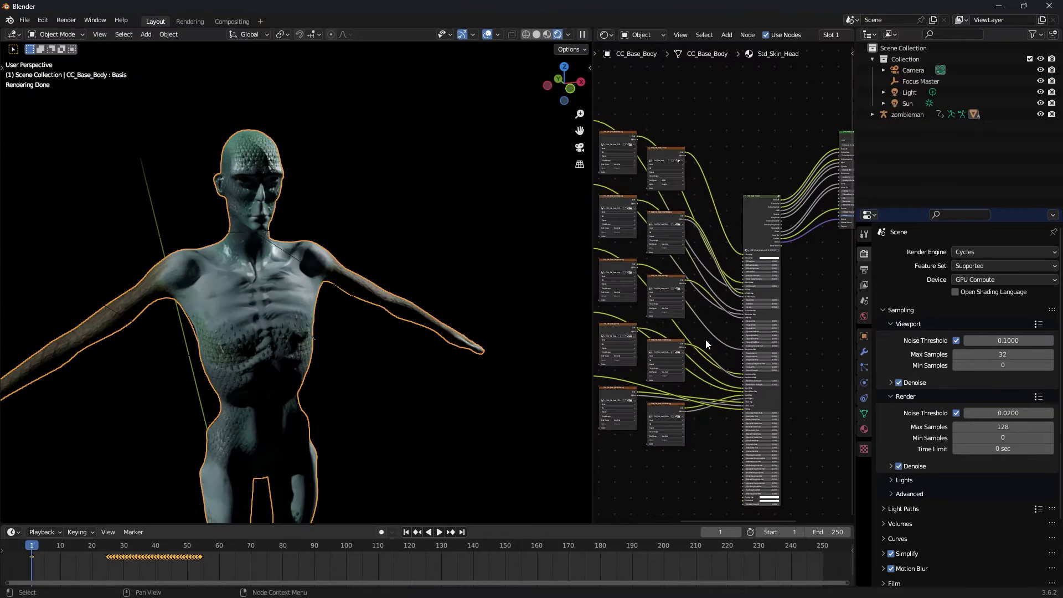
{"action": "scroll", "coordinate": [706, 340], "scroll_direction": "down", "scroll_amount": 3}
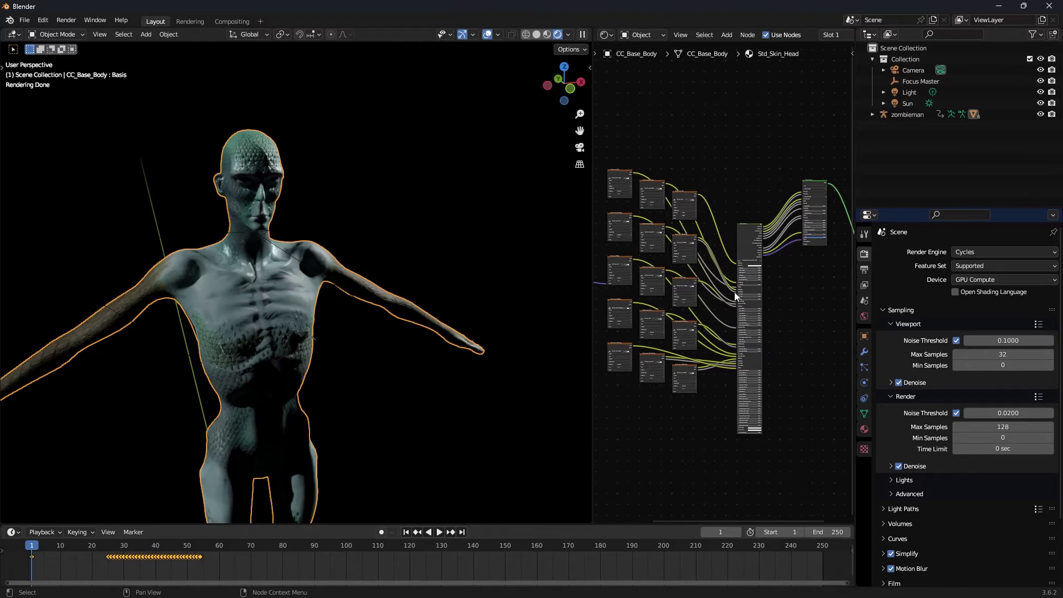
{"action": "scroll", "coordinate": [734, 291], "scroll_direction": "up", "scroll_amount": 8}
{"action": "scroll", "coordinate": [750, 251], "scroll_direction": "up", "scroll_amount": 4}
{"action": "middle_click_drag", "start_coordinate": [694, 340], "coordinate": [717, 267]}
{"action": "left_click", "coordinate": [696, 293]}
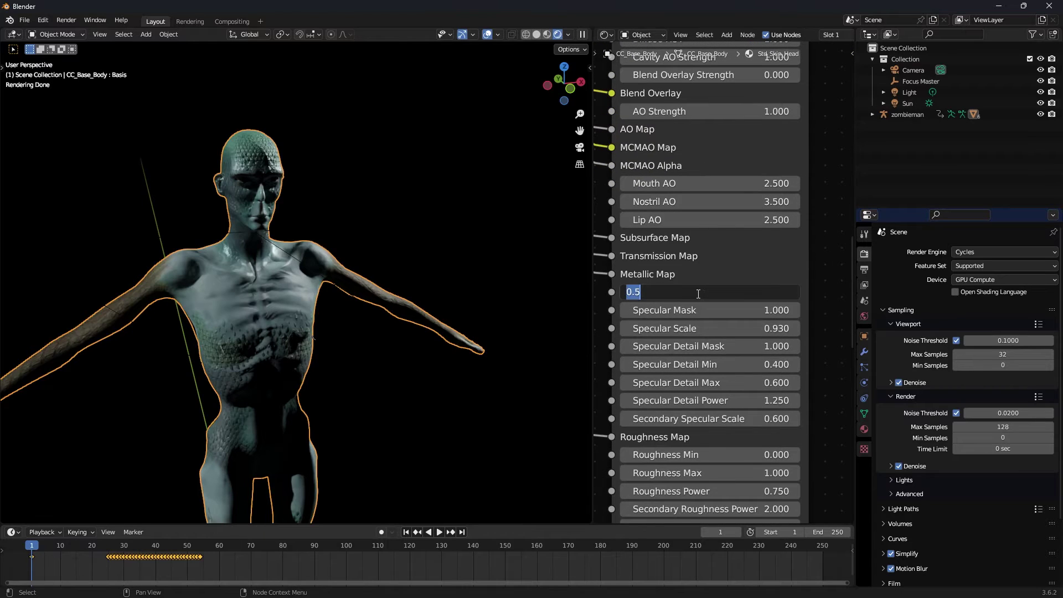
{"action": "type", "text": "0.01"}
{"action": "key", "text": "Return"}
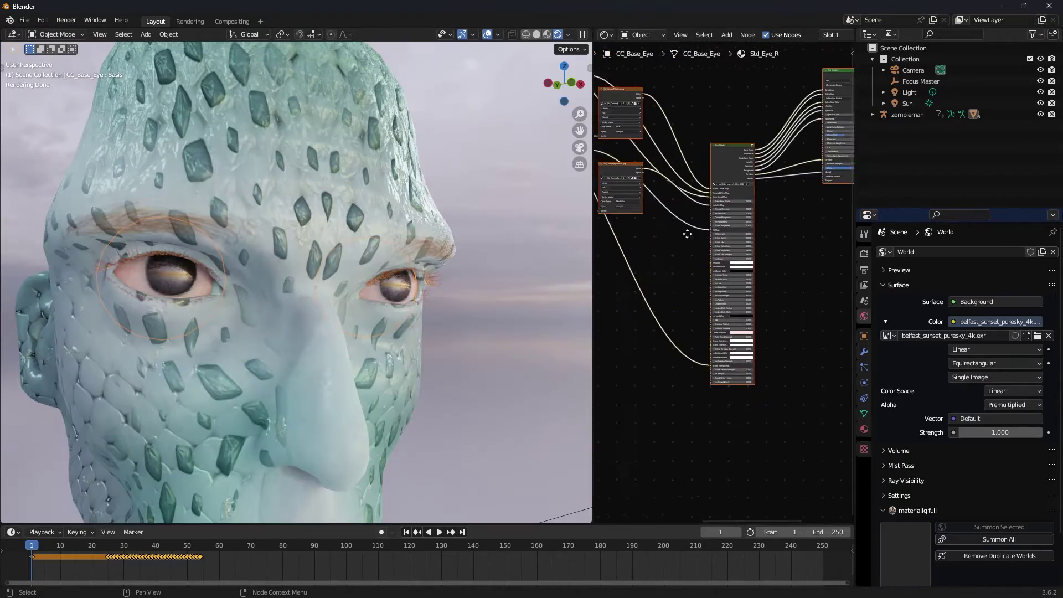
- Rebuild the materials of only the selected CC_Base_Eye object as Basic materials in the character build settings
{"action": "middle_click_drag", "start_coordinate": [687, 234], "coordinate": [703, 283]}
{"action": "key", "text": "n"}
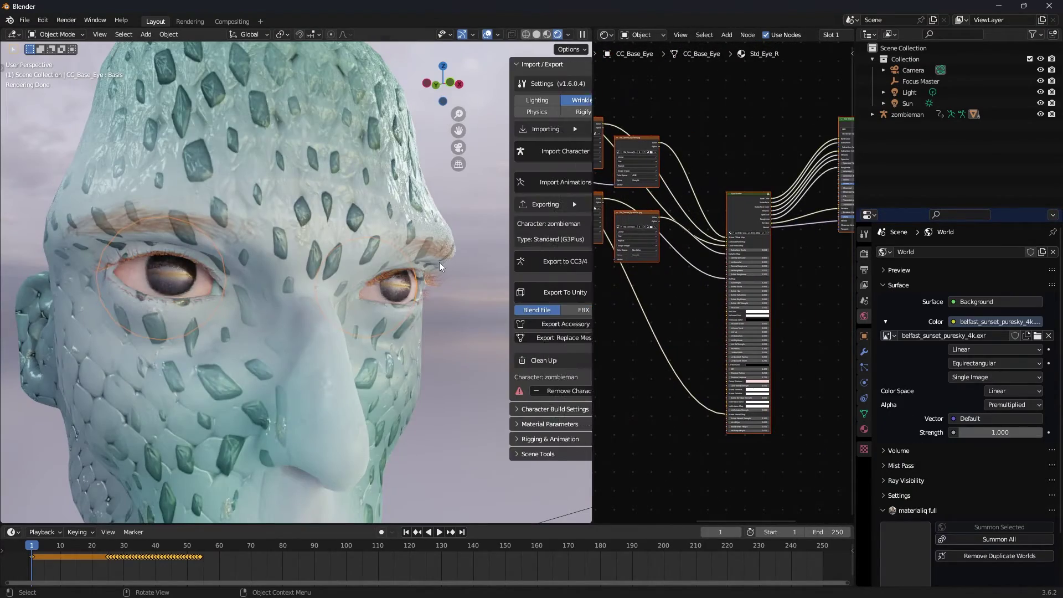
{"action": "scroll", "coordinate": [390, 276], "scroll_direction": "down", "scroll_amount": 2}
{"action": "middle_click_drag", "start_coordinate": [383, 288], "coordinate": [401, 249], "text": "shift"}
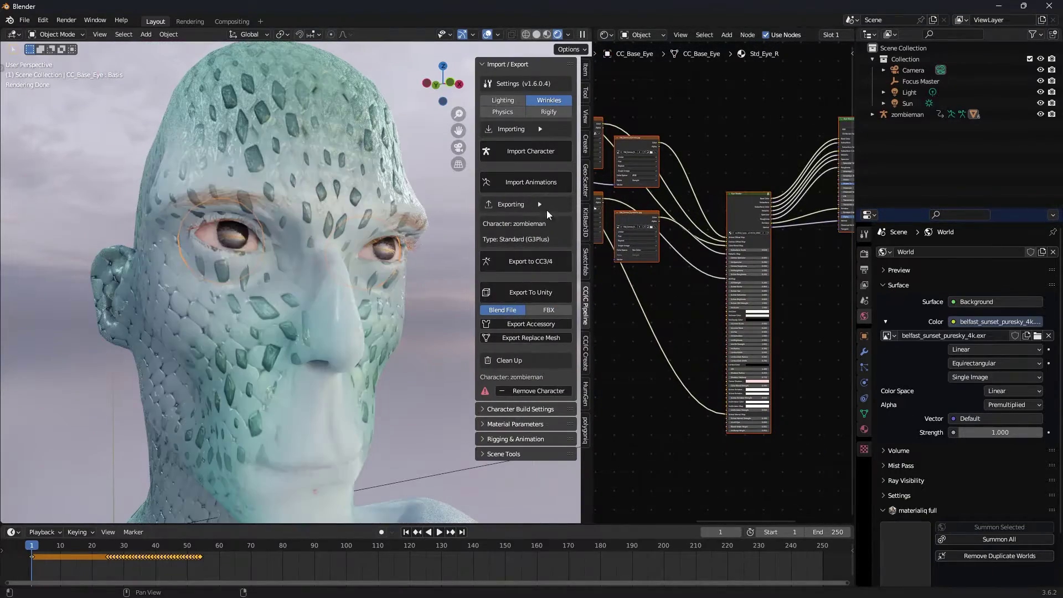
{"action": "left_click", "coordinate": [510, 410]}
{"action": "scroll", "coordinate": [505, 366], "scroll_direction": "down", "scroll_amount": 8}
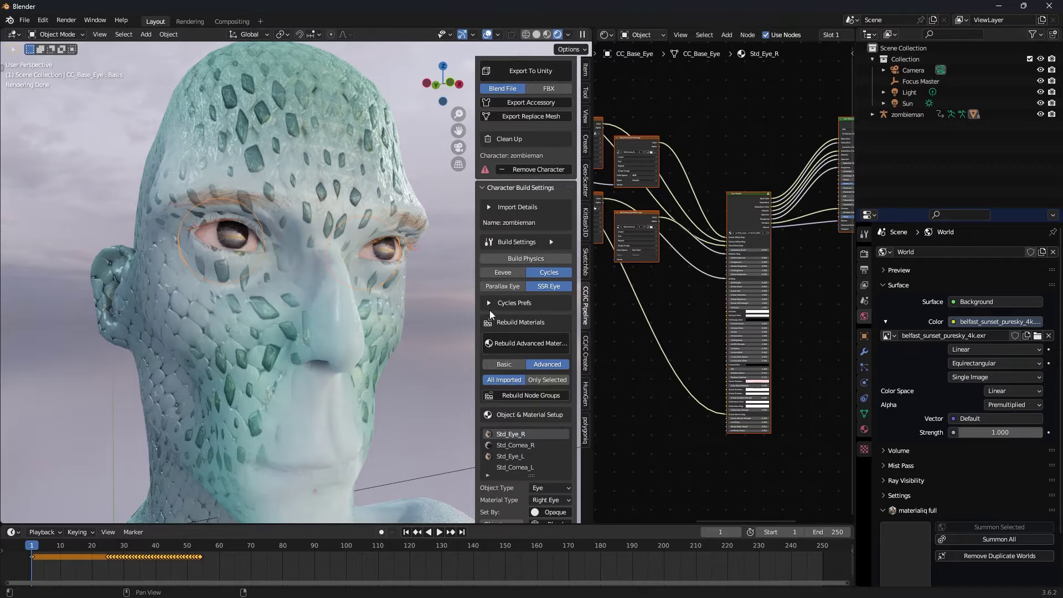
{"action": "left_click", "coordinate": [556, 381]}
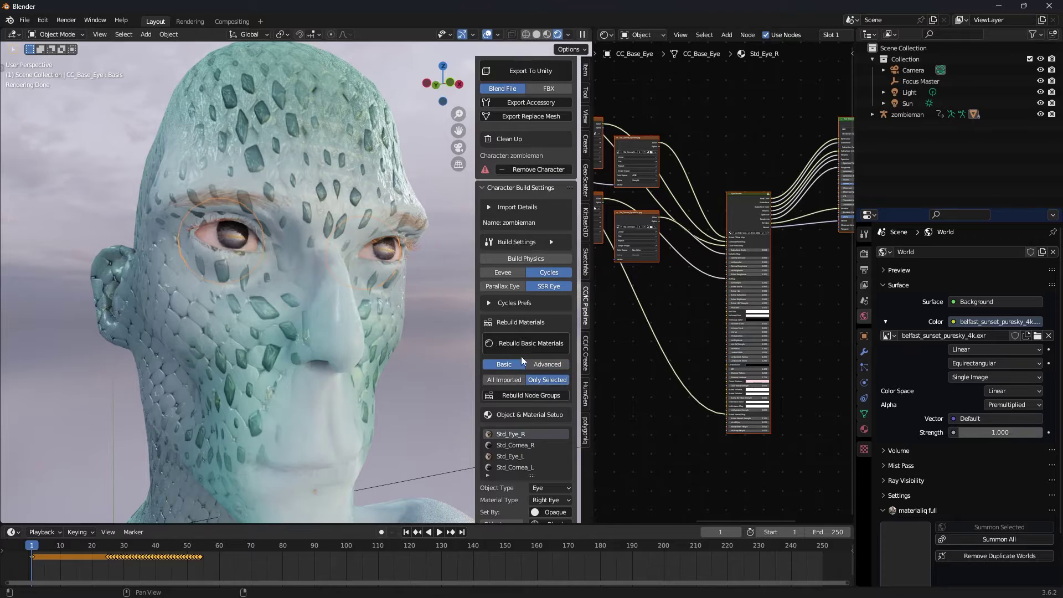
{"action": "left_click", "coordinate": [530, 343]}
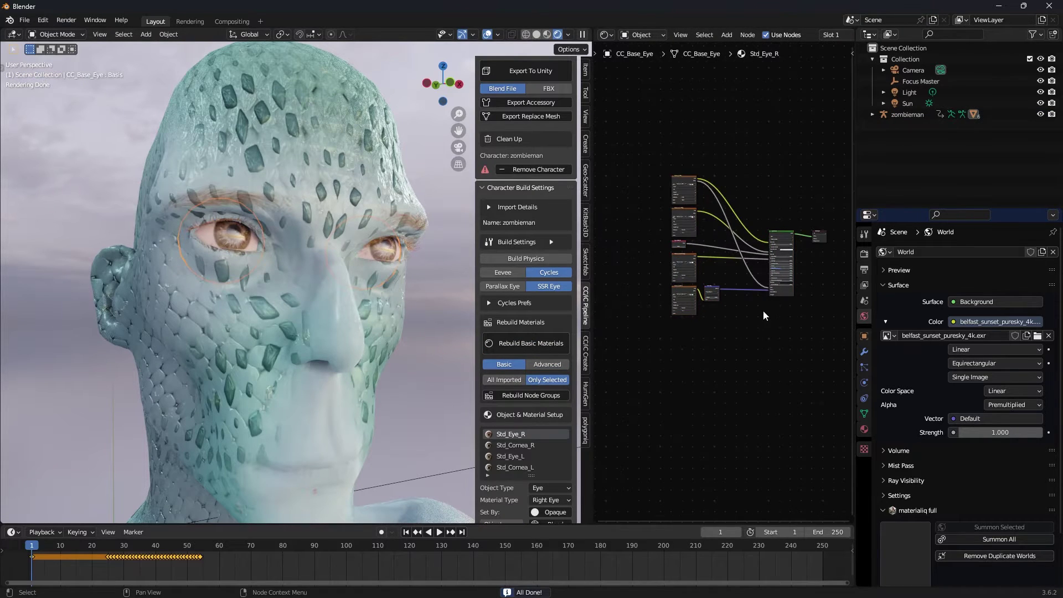
- Mix a new Diffuse BSDF with the Cornea Shader in the Std_Cornea_R material, using a factor of about 0.525
{"action": "key", "text": "shift+a"}
{"action": "type", "text": "di"}
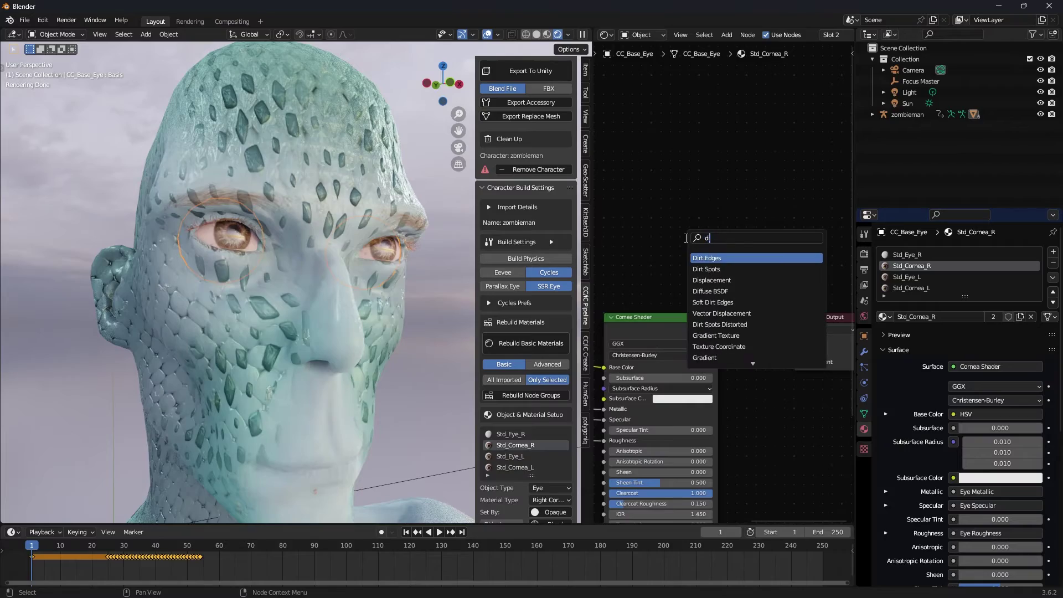
{"action": "key", "text": "BackSpace"}
{"action": "type", "text": "if"}
{"action": "key", "text": "Return"}
{"action": "left_click", "coordinate": [643, 213]}
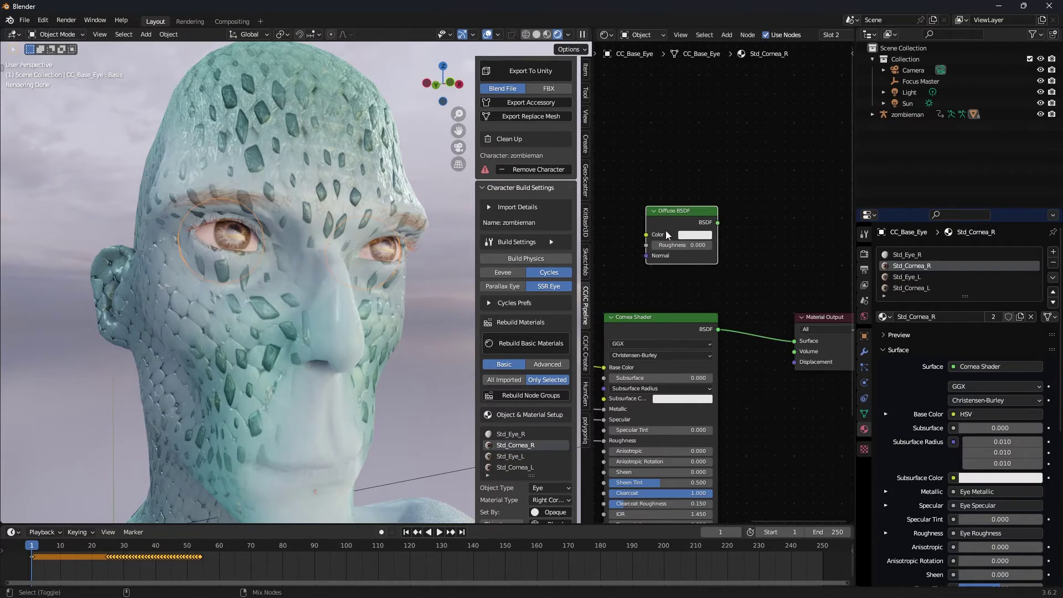
{"action": "right_click_drag", "start_coordinate": [673, 237], "coordinate": [667, 330], "text": "ctrl+shift"}
{"action": "left_click_drag", "start_coordinate": [778, 263], "coordinate": [765, 230]}
{"action": "middle_click_drag", "start_coordinate": [300, 340], "coordinate": [275, 326]}
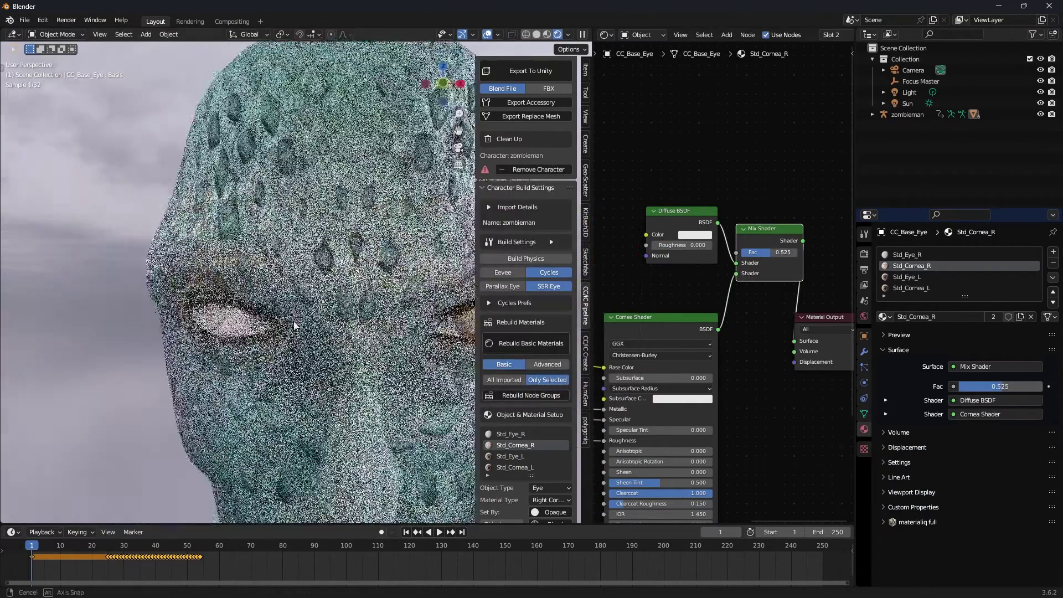
{"action": "key", "text": "n"}
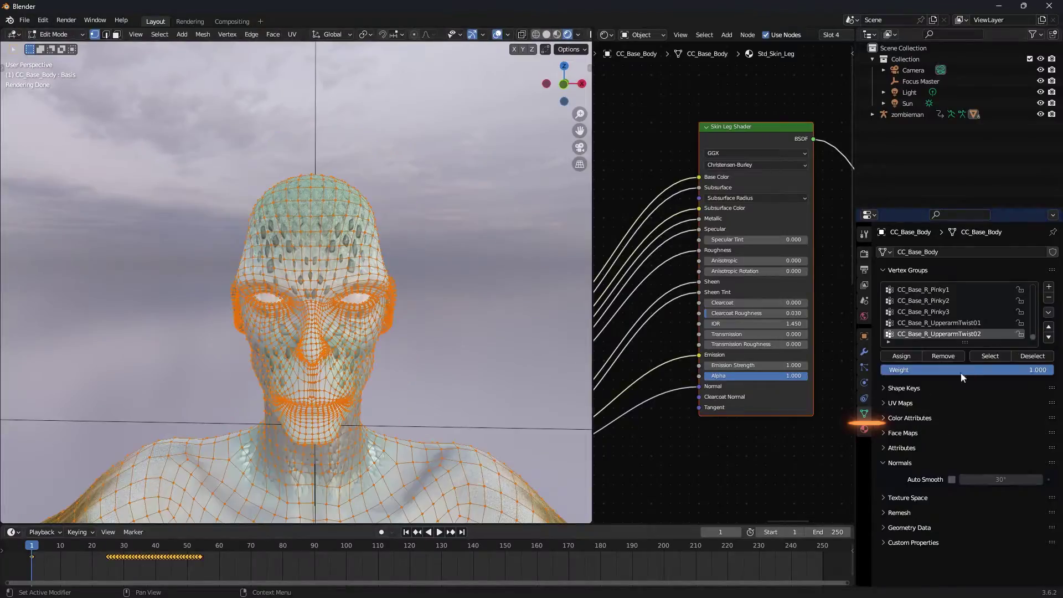
- Add a second UV map to the CC_Base_Body mesh
{"action": "left_click", "coordinate": [901, 403]}
{"action": "left_click", "coordinate": [1049, 422]}
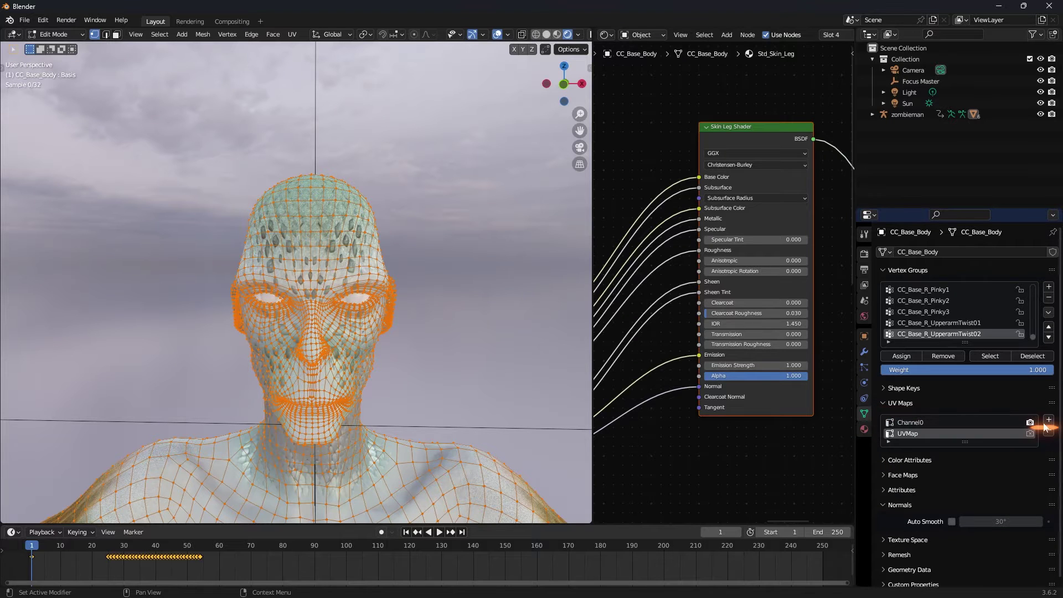
{"action": "scroll", "coordinate": [743, 280], "scroll_direction": "down", "scroll_amount": 2}
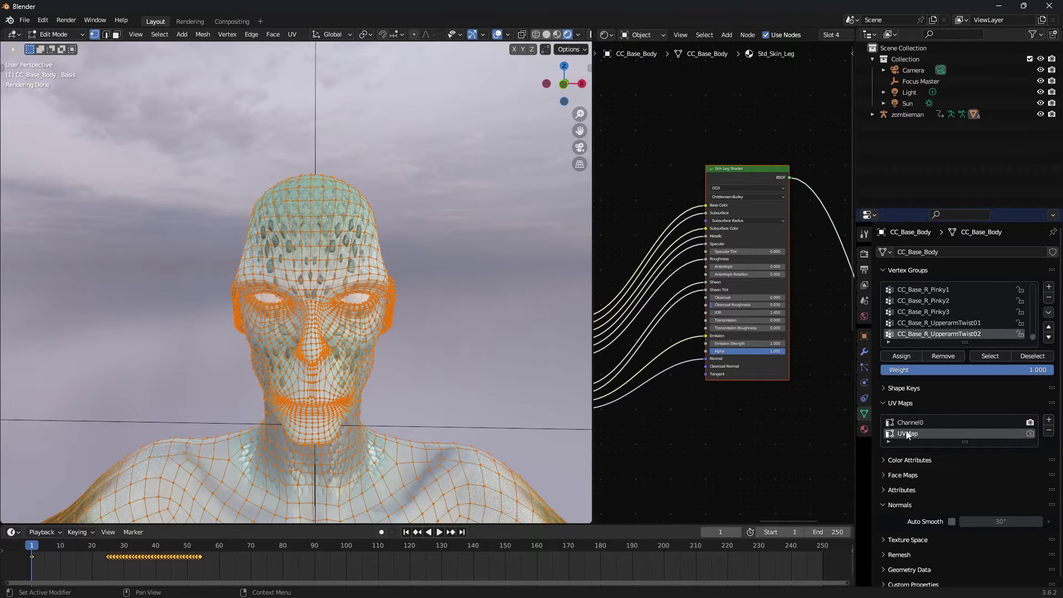
- Mix a new Diffuse BSDF with the Skin Head Shader in the Std_Skin_Head material
{"action": "left_click", "coordinate": [864, 429]}
{"action": "left_click", "coordinate": [930, 254]}
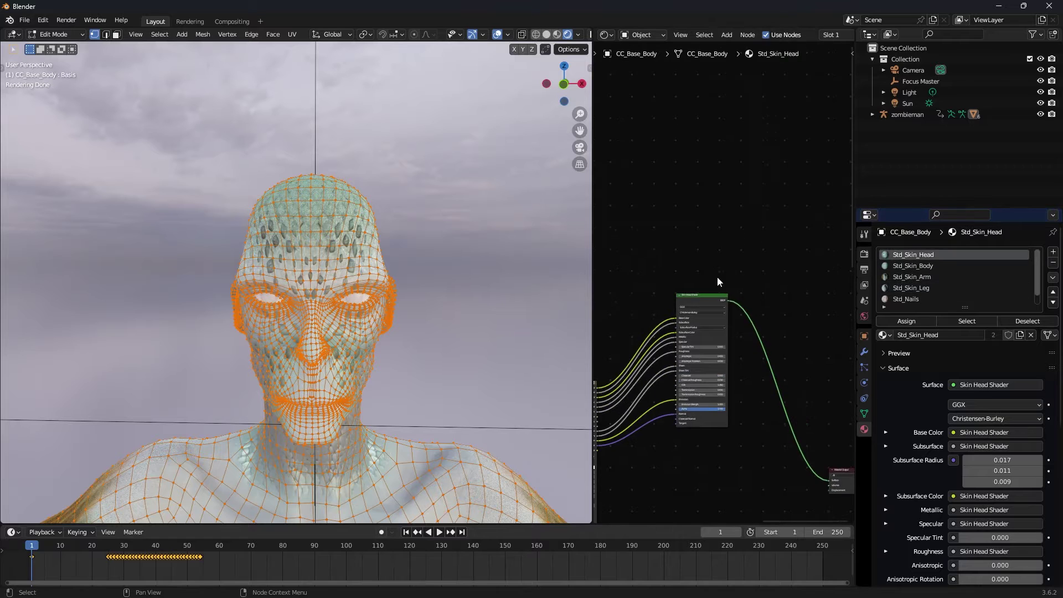
{"action": "key", "text": "shift+a"}
{"action": "type", "text": "dif"}
{"action": "key", "text": "Return"}
{"action": "left_click", "coordinate": [609, 203]}
{"action": "right_click_drag", "start_coordinate": [651, 236], "coordinate": [712, 314], "text": "ctrl+shift"}
{"action": "middle_click_drag", "start_coordinate": [772, 256], "coordinate": [743, 259]}
- Add an image texture using Blender_logo_no_text.svg.png and connect its color to the Mix Shader's factor
{"action": "key", "text": "q"}
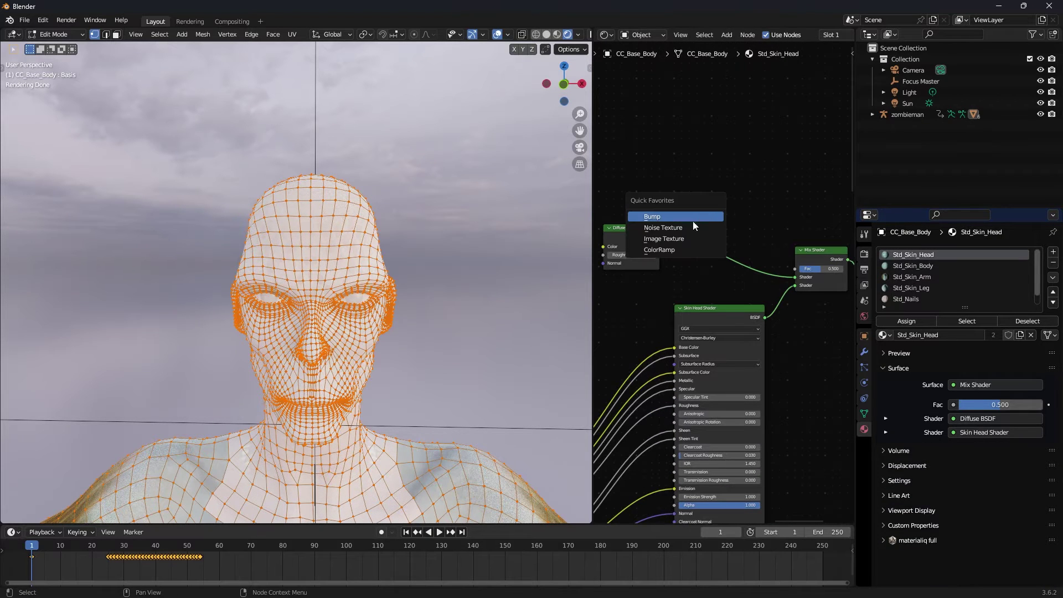
{"action": "left_click", "coordinate": [664, 239]}
{"action": "left_click", "coordinate": [728, 220]}
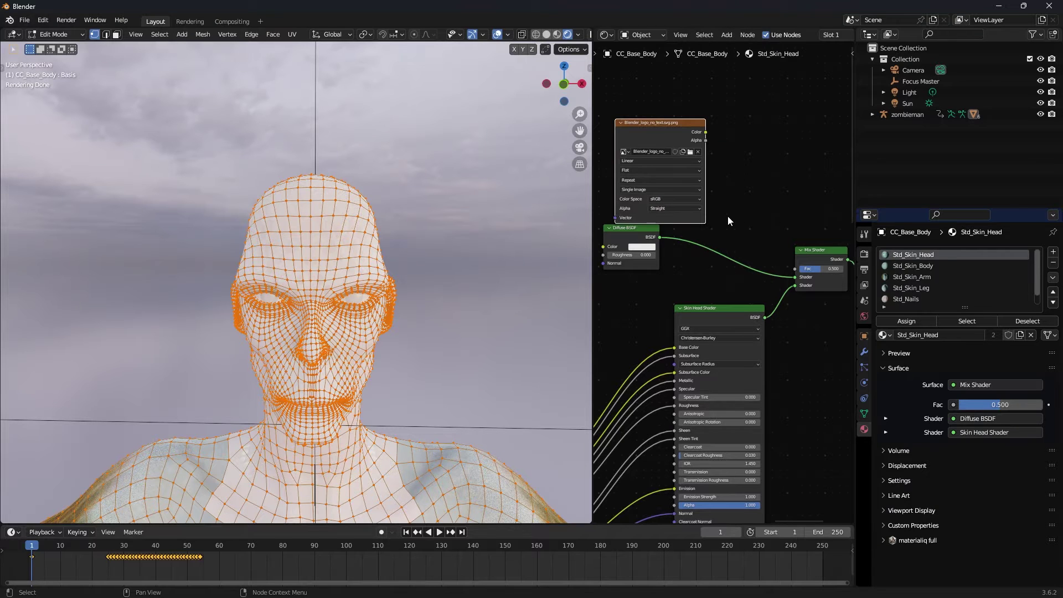
{"action": "middle_click_drag", "start_coordinate": [730, 214], "coordinate": [745, 241]}
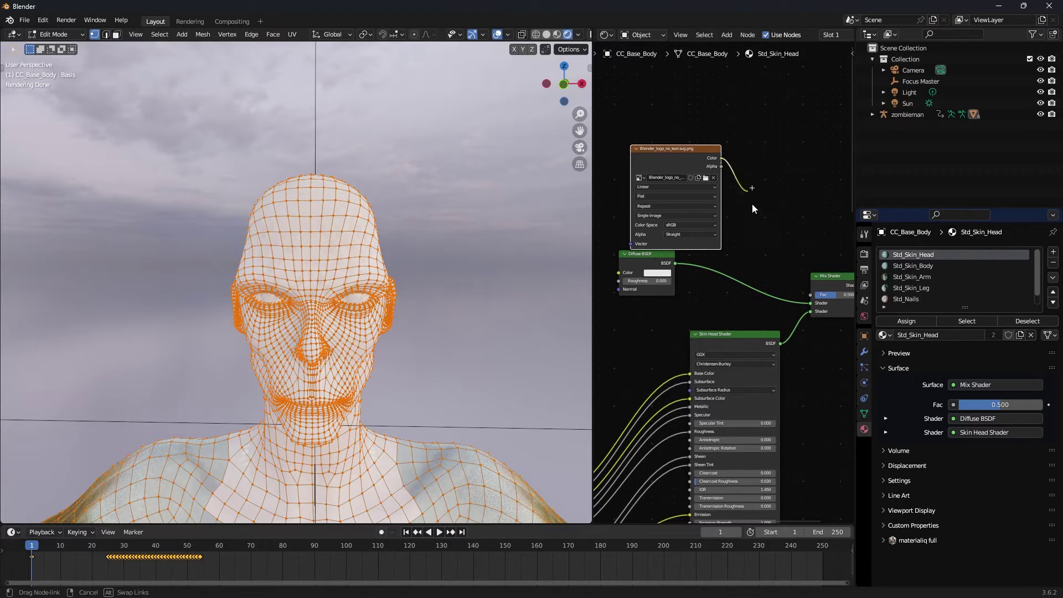
{"action": "left_click_drag", "start_coordinate": [721, 158], "coordinate": [813, 297]}
- Feed the logo texture's vector from a new UV Map node set to the UVMap layer
{"action": "middle_click_drag", "start_coordinate": [697, 244], "coordinate": [775, 251]}
{"action": "scroll", "coordinate": [774, 251], "scroll_direction": "up", "scroll_amount": 1}
{"action": "left_click_drag", "start_coordinate": [705, 247], "coordinate": [649, 242]}
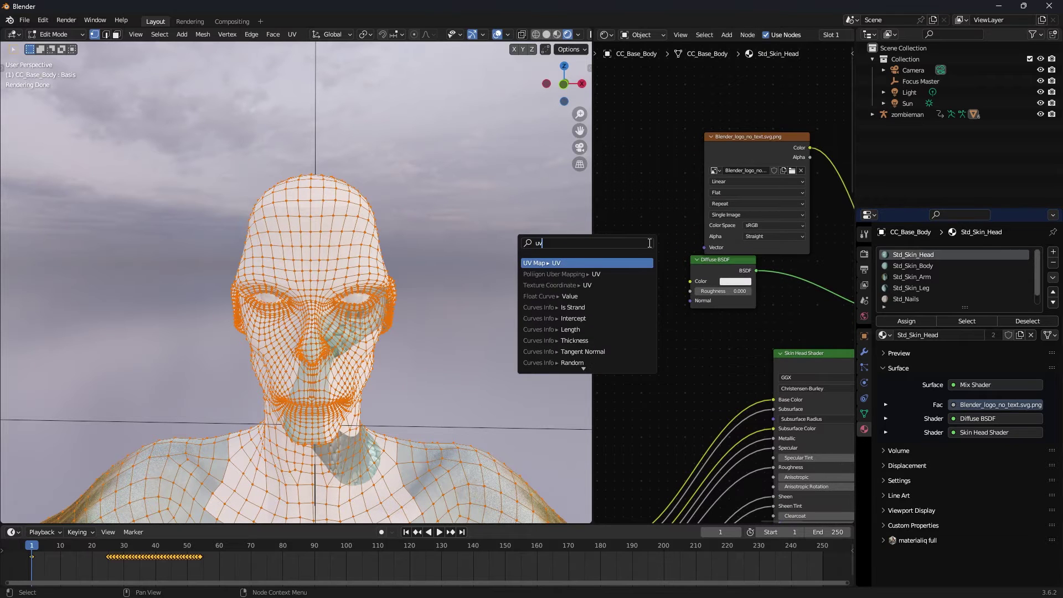
{"action": "key", "text": "Return"}
{"action": "left_click", "coordinate": [686, 296]}
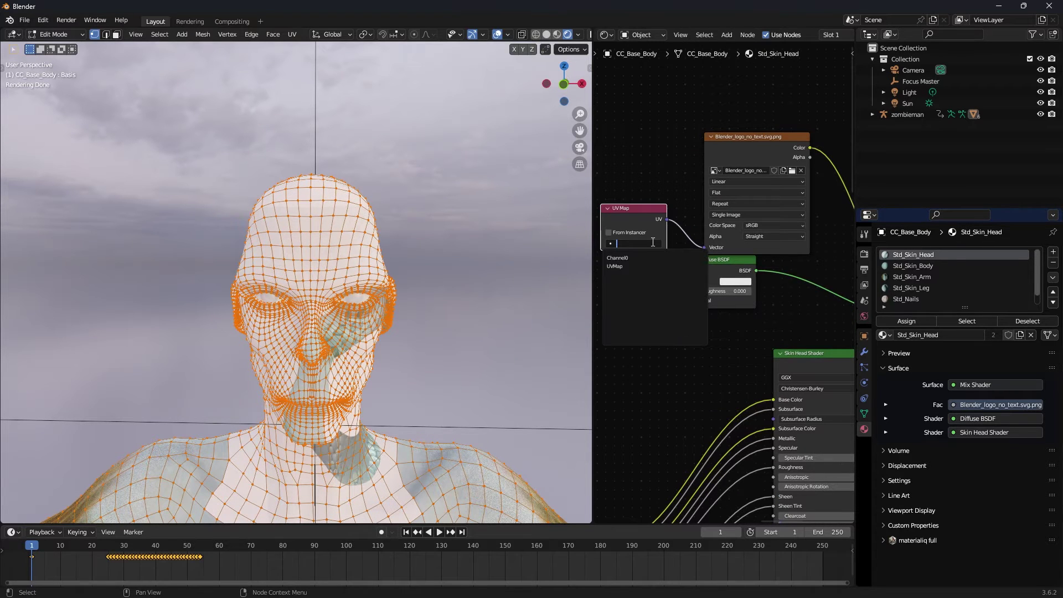
{"action": "left_click", "coordinate": [619, 266]}
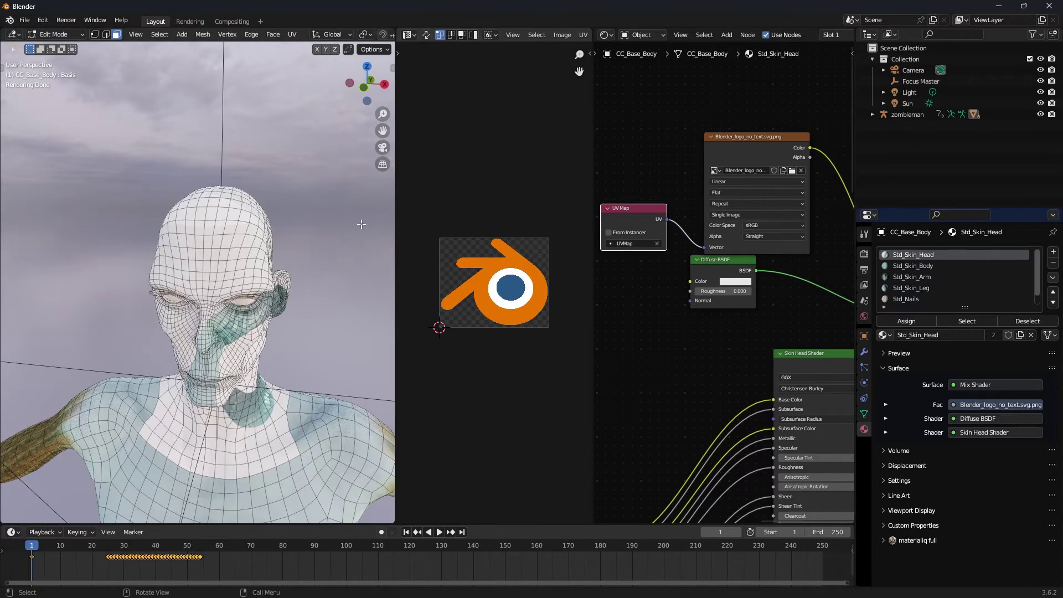
- Select the patch of faces across the middle of the character's forehead with circle select
{"action": "middle_click_drag", "start_coordinate": [274, 244], "coordinate": [213, 261]}
{"action": "key", "text": "c"}
{"action": "left_click", "coordinate": [213, 260]}
{"action": "key", "text": "Escape"}
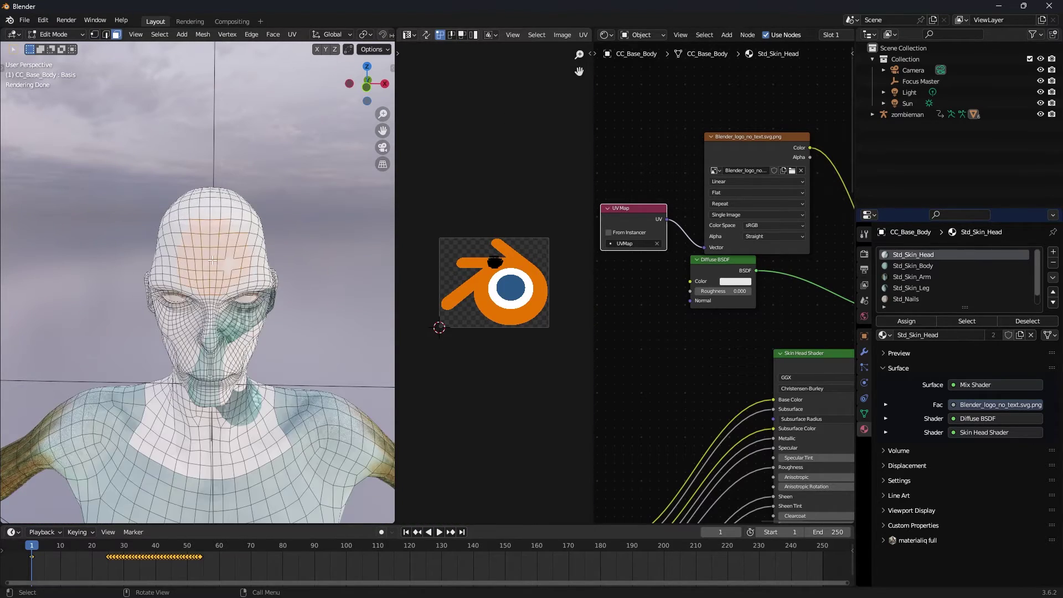
- Enlarge the forehead faces' UVs and move them over the Blender logo in the UV editor
{"action": "scroll", "coordinate": [310, 260], "scroll_direction": "up", "scroll_amount": 3}
{"action": "key", "text": "s"}
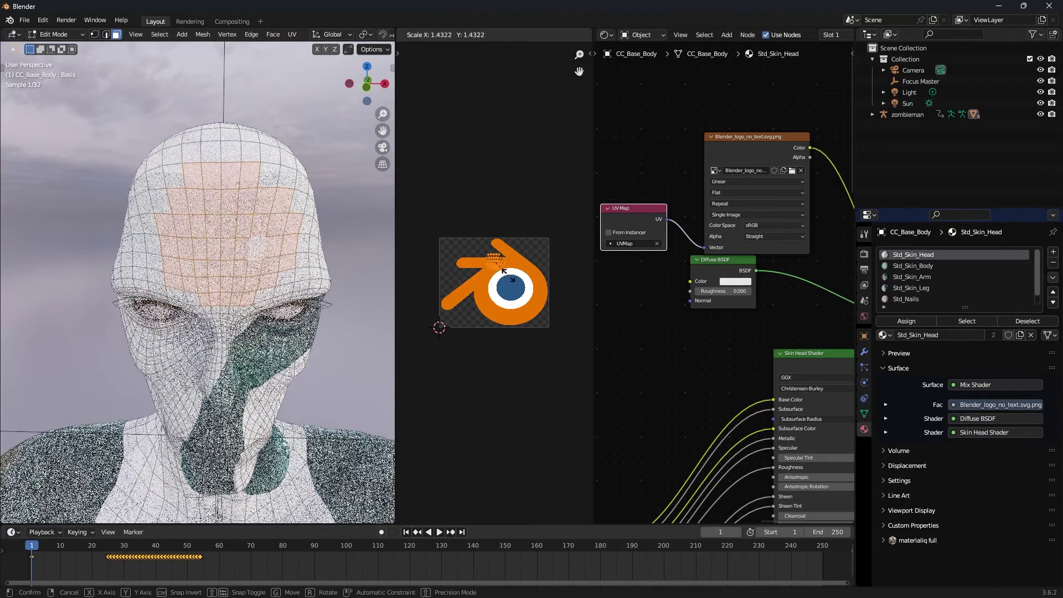
{"action": "left_click", "coordinate": [588, 352]}
{"action": "key", "text": "g"}
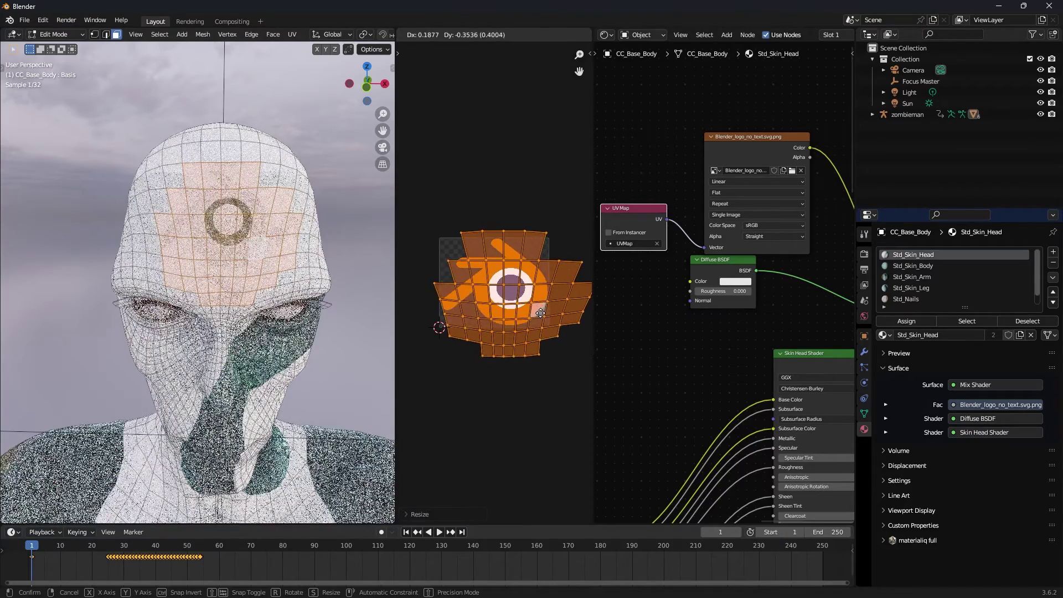
{"action": "left_click", "coordinate": [529, 304]}
{"action": "key", "text": "s"}
- Apply the standard Unwrap to the selected forehead faces
{"action": "middle_click_drag", "start_coordinate": [224, 315], "coordinate": [246, 354]}
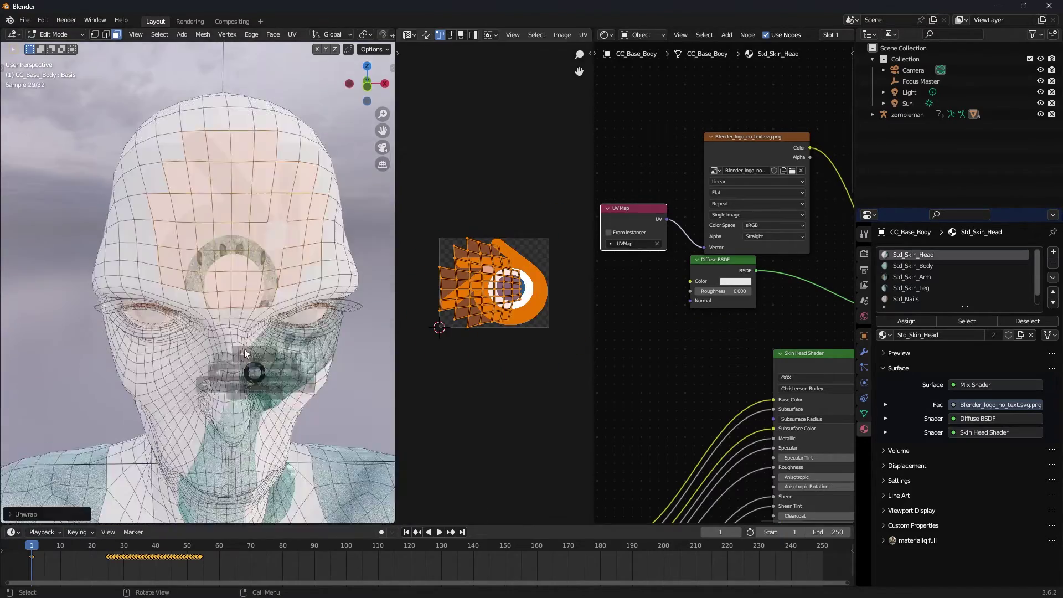
{"action": "left_click", "coordinate": [171, 238]}
{"action": "key", "text": "u"}
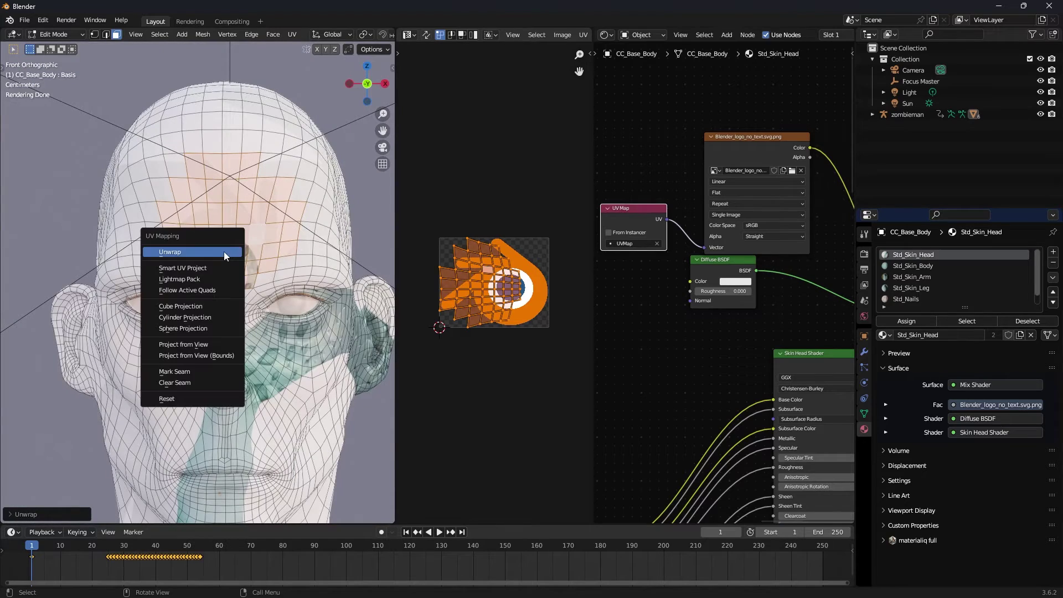
{"action": "left_click", "coordinate": [224, 252]}
- Apply Cube Projection to the selected forehead faces, and scale and position their UVs over the Blender logo
{"action": "key", "text": "u"}
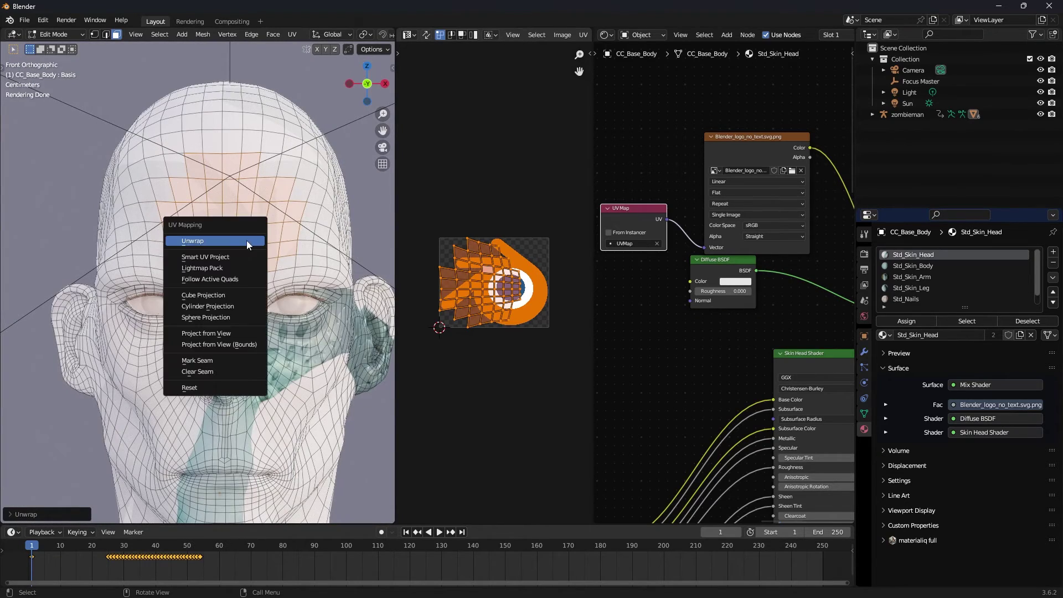
{"action": "left_click", "coordinate": [219, 296]}
{"action": "key", "text": "s"}
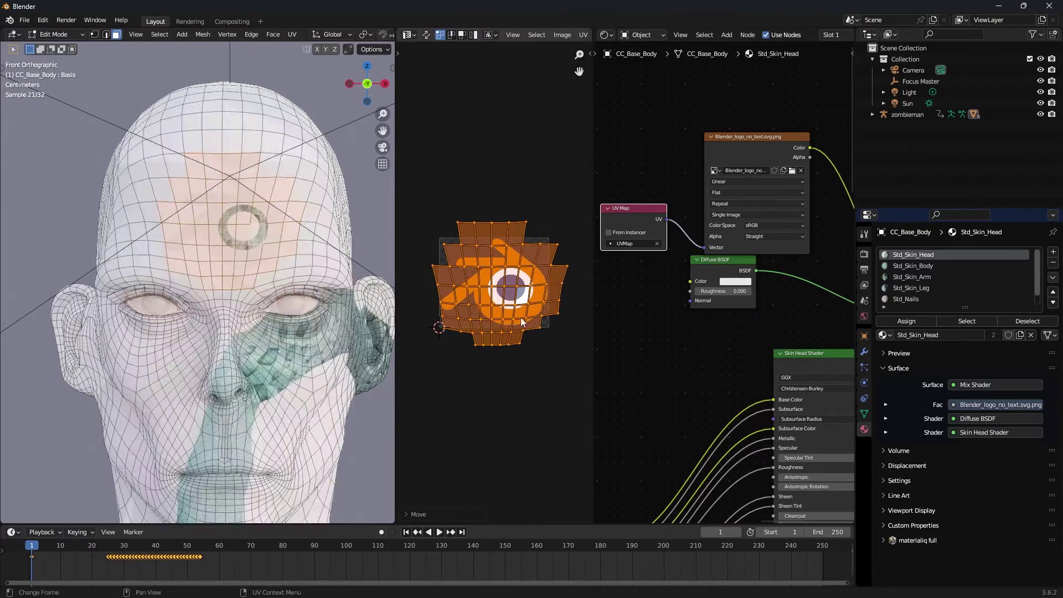
{"action": "left_click", "coordinate": [536, 328]}
{"action": "key", "text": "g"}
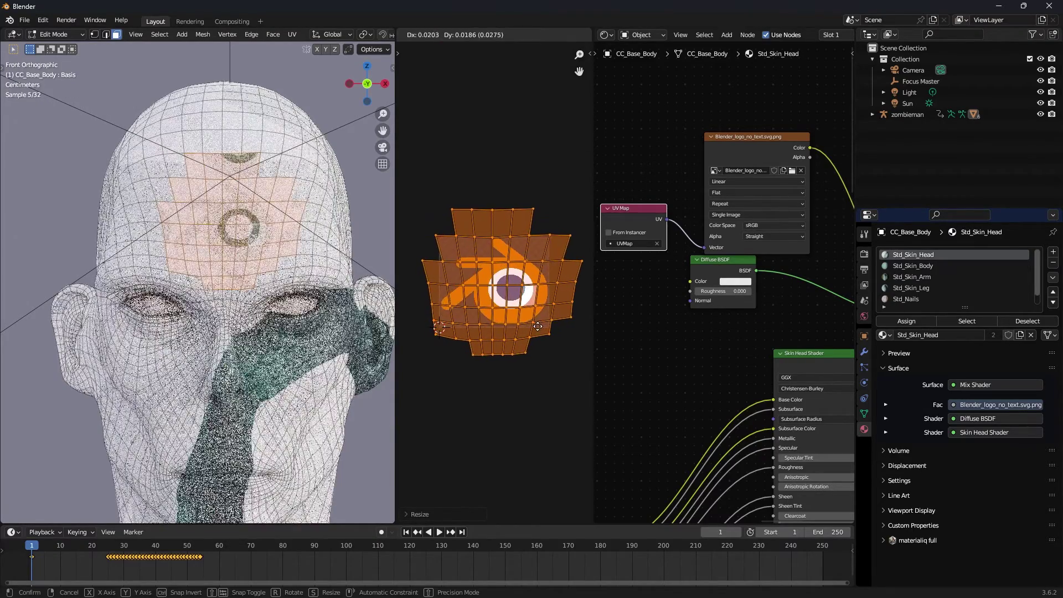
{"action": "left_click", "coordinate": [537, 326]}
- Set the Blender logo image texture's extension mode to Clip
{"action": "middle_click_drag", "start_coordinate": [751, 129], "coordinate": [697, 150]}
{"action": "scroll", "coordinate": [696, 149], "scroll_direction": "up", "scroll_amount": 1}
{"action": "left_click", "coordinate": [673, 211]}
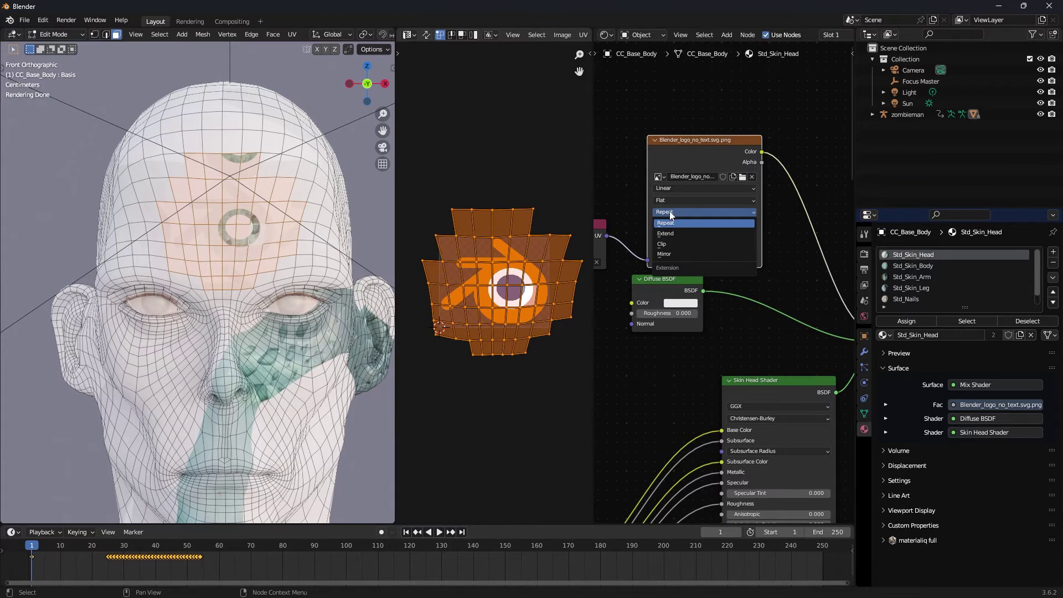
{"action": "left_click", "coordinate": [665, 246]}
{"action": "mouse_move", "coordinate": [235, 239]}
{"action": "middle_mouse_down"}
{"action": "mouse_move", "coordinate": [257, 255]}
{"action": "mouse_move", "coordinate": [250, 252]}
{"action": "middle_mouse_up"}
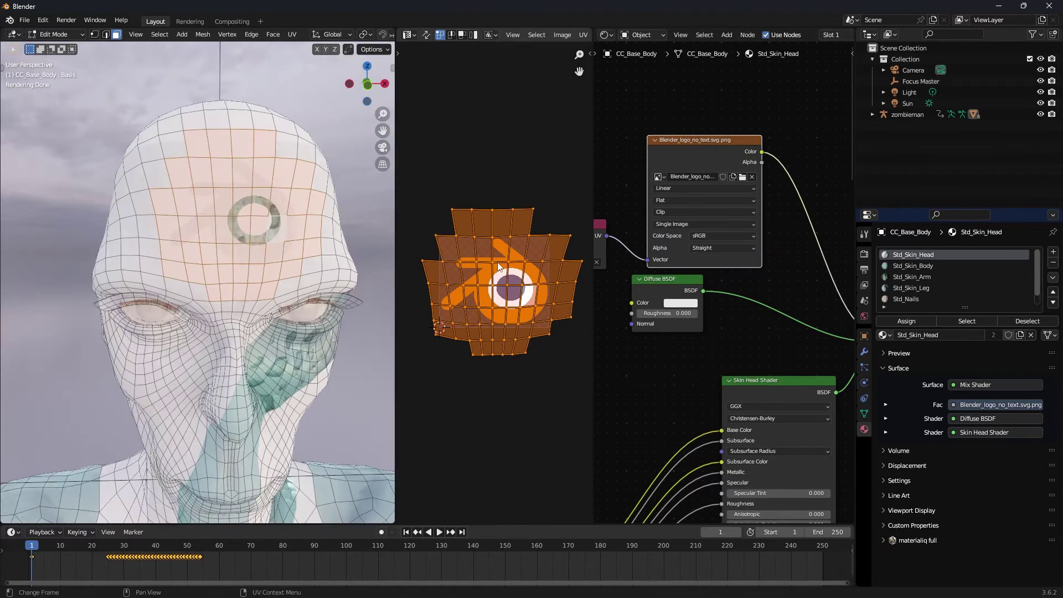
- Connect the logo texture's Color output to the Diffuse BSDF node's Color input
{"action": "middle_click_drag", "start_coordinate": [609, 293], "coordinate": [695, 268]}
{"action": "scroll", "coordinate": [678, 268], "scroll_direction": "down", "scroll_amount": 6}
{"action": "left_click_drag", "start_coordinate": [639, 176], "coordinate": [704, 230]}
{"action": "left_click", "coordinate": [583, 266]}
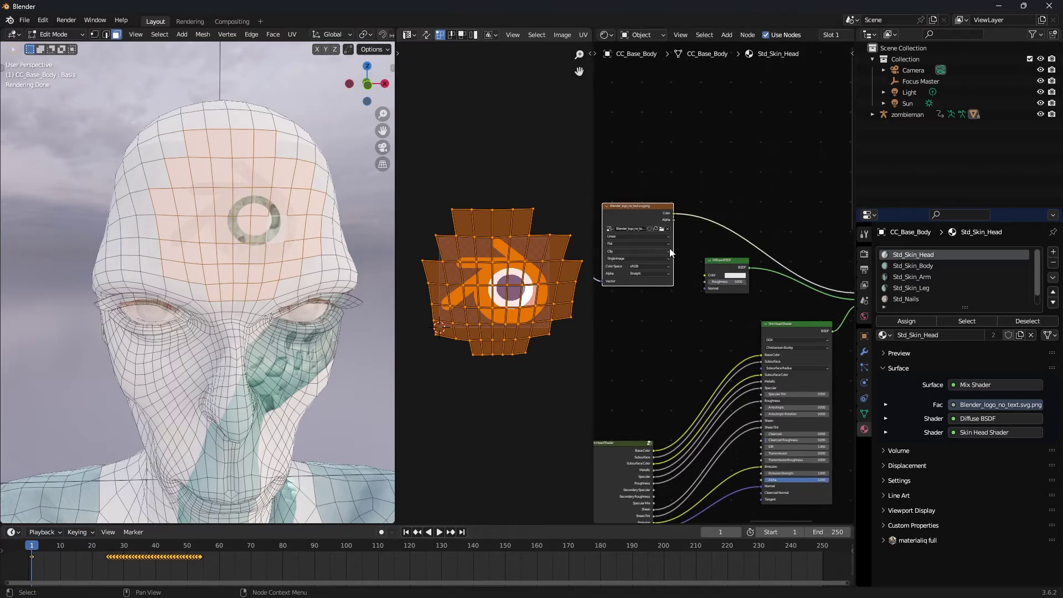
- Invert the face selection to everything except the forehead patch and scale down all of its UVs
{"action": "key", "text": "ctrl+i"}
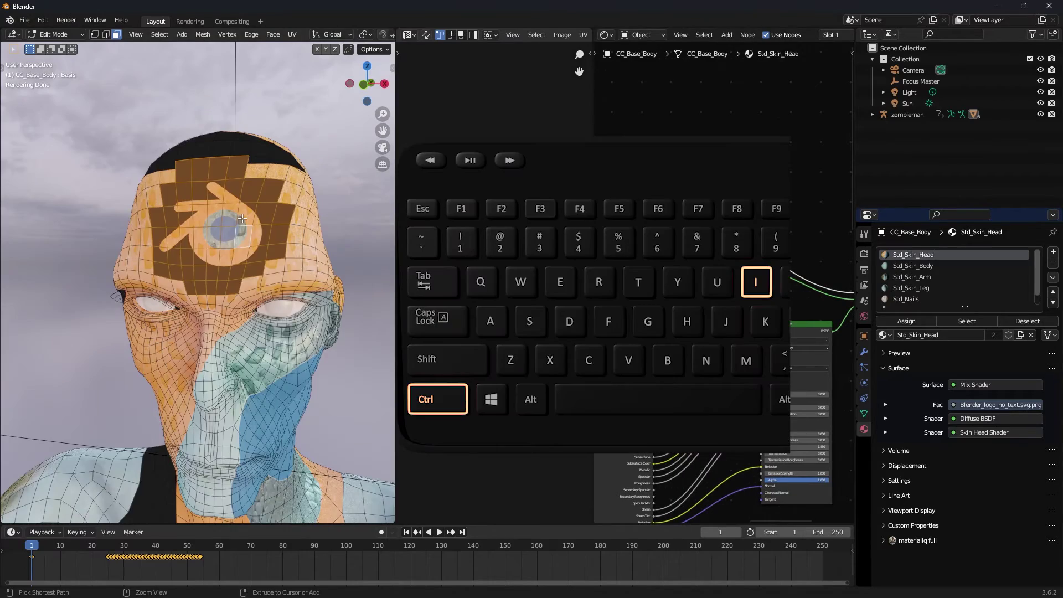
{"action": "scroll", "coordinate": [183, 263], "scroll_direction": "down", "scroll_amount": 1}
{"action": "middle_click_drag", "start_coordinate": [183, 264], "coordinate": [222, 266]}
{"action": "key", "text": "a"}
{"action": "key", "text": "s"}
{"action": "left_click", "coordinate": [515, 307]}
- Move the shrunken UVs onto an area not covered by the logo and return to Object Mode
{"action": "key", "text": "g"}
{"action": "scroll", "coordinate": [495, 283], "scroll_direction": "up", "scroll_amount": 7}
{"action": "left_click", "coordinate": [549, 247]}
{"action": "middle_click_drag", "start_coordinate": [517, 249], "coordinate": [479, 255]}
{"action": "key", "text": "g"}
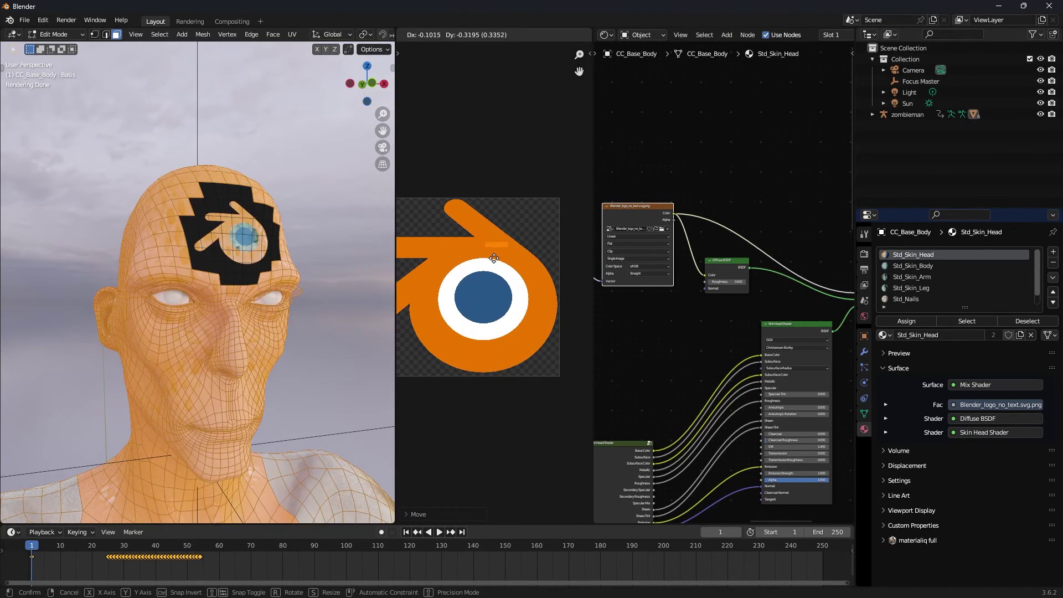
{"action": "key", "text": "Tab"}
- Swap the two shader inputs of the Mix Shader so the Skin Head Shader comes first and the Diffuse BSDF second
{"action": "middle_click_drag", "start_coordinate": [268, 268], "coordinate": [288, 272]}
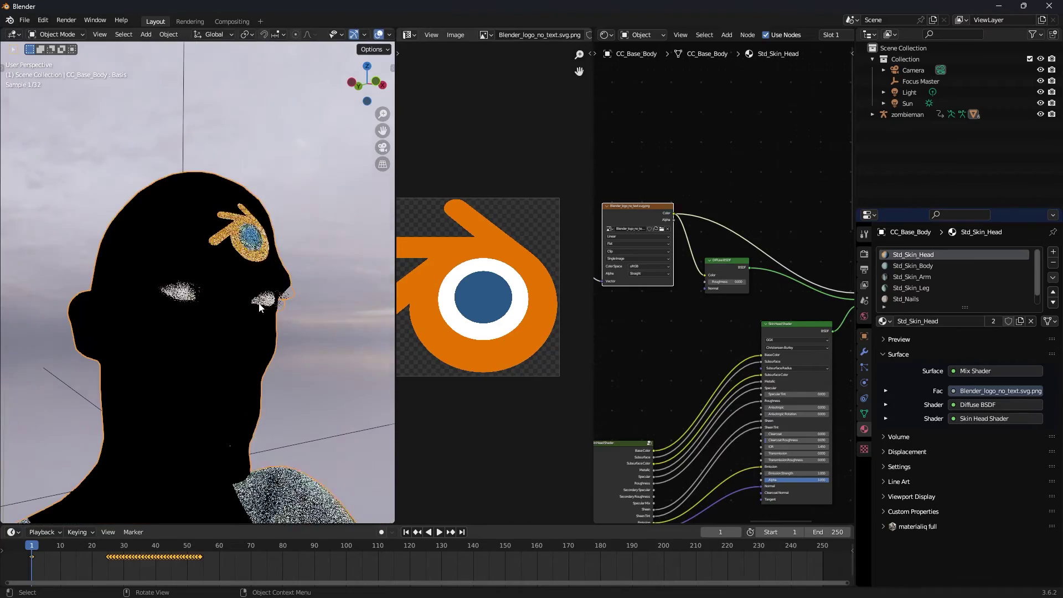
{"action": "scroll", "coordinate": [719, 308], "scroll_direction": "down", "scroll_amount": 2}
{"action": "middle_click_drag", "start_coordinate": [732, 308], "coordinate": [622, 299]}
{"action": "scroll", "coordinate": [681, 298], "scroll_direction": "up", "scroll_amount": 2}
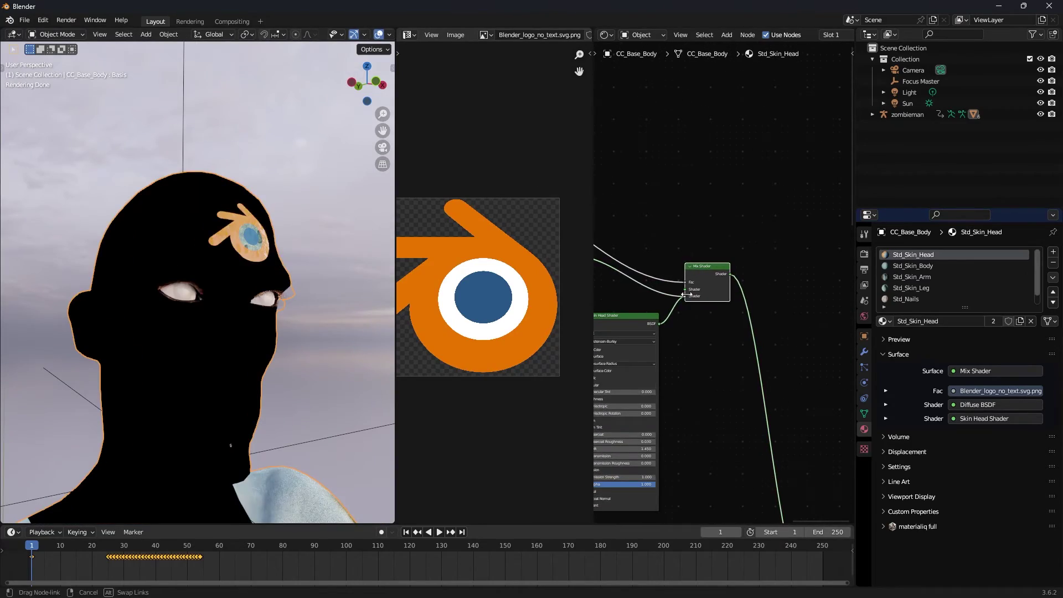
{"action": "middle_click_drag", "start_coordinate": [283, 216], "coordinate": [339, 298]}
- Add an Emission node and connect it to the Mix Shader's second shader input in place of the Diffuse BSDF
{"action": "scroll", "coordinate": [602, 323], "scroll_direction": "down", "scroll_amount": 2}
{"action": "middle_click_drag", "start_coordinate": [602, 323], "coordinate": [776, 327]}
{"action": "scroll", "coordinate": [765, 321], "scroll_direction": "up", "scroll_amount": 4}
{"action": "key", "text": "shift+a"}
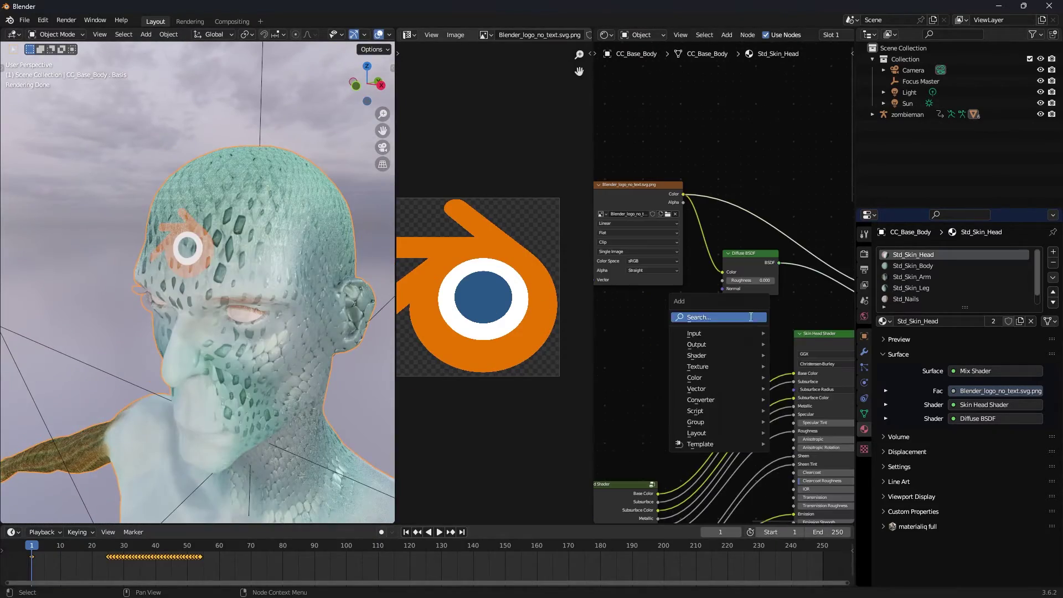
{"action": "left_click", "coordinate": [751, 317]}
{"action": "key", "text": "Return"}
{"action": "left_click", "coordinate": [731, 296]}
{"action": "scroll", "coordinate": [732, 296], "scroll_direction": "down", "scroll_amount": 2}
{"action": "middle_click_drag", "start_coordinate": [732, 297], "coordinate": [657, 292]}
{"action": "left_click_drag", "start_coordinate": [701, 298], "coordinate": [812, 306]}
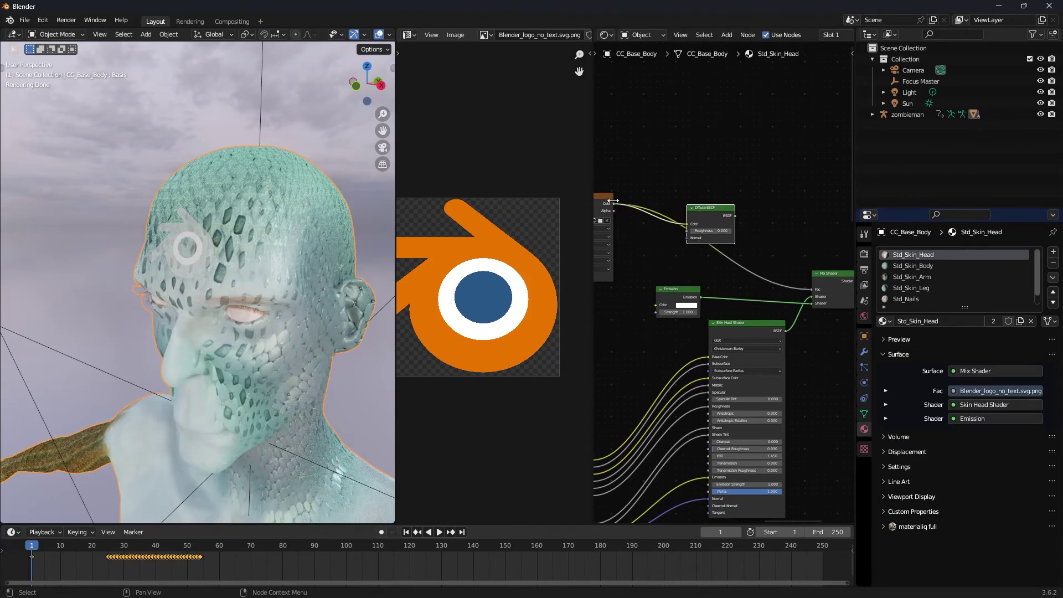
- Feed the Emission node's color from the Blender logo texture's Color output
{"action": "left_click_drag", "start_coordinate": [625, 249], "coordinate": [732, 326]}
{"action": "scroll", "coordinate": [659, 310], "scroll_direction": "up", "scroll_amount": 5}
{"action": "middle_click_drag", "start_coordinate": [277, 277], "coordinate": [316, 280]}
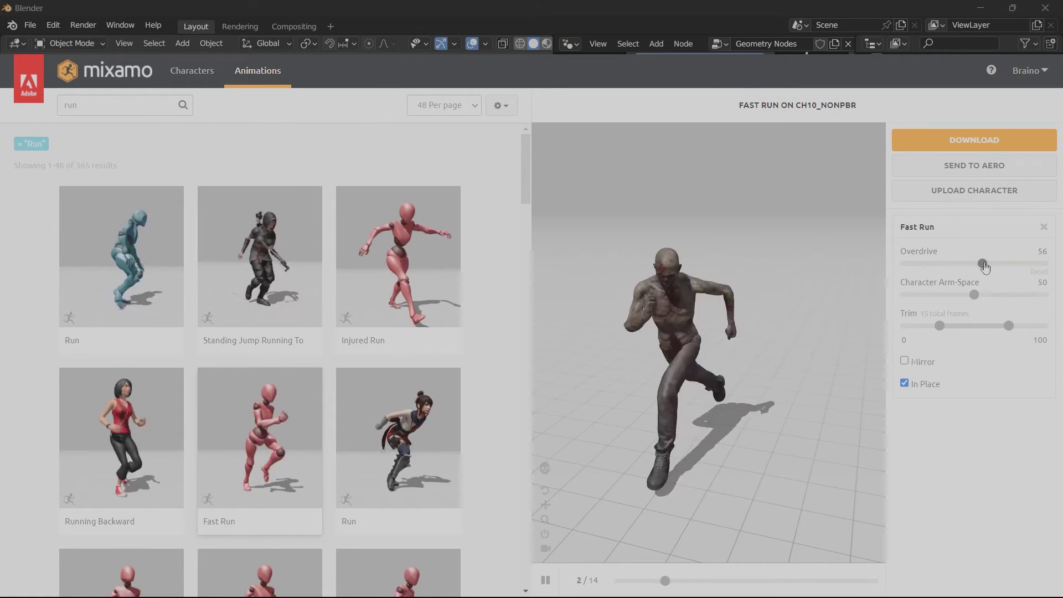
- In Mixamo, download the in-place Fast Run animation as FBX Binary with skin, 30 frames per second and no keyframe reduction
{"action": "left_click", "coordinate": [942, 151]}
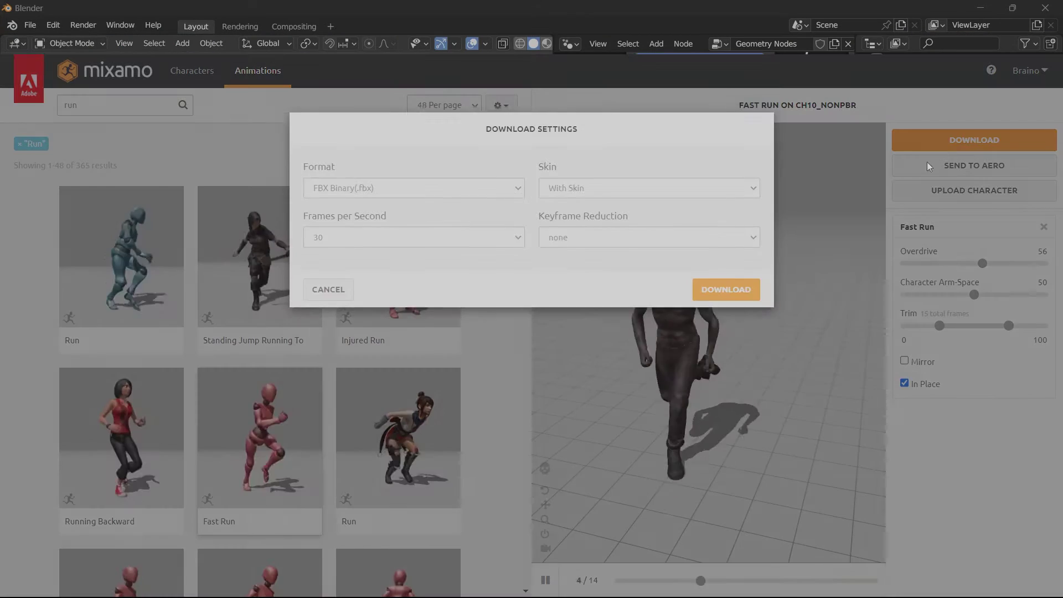
{"action": "left_click", "coordinate": [728, 288]}
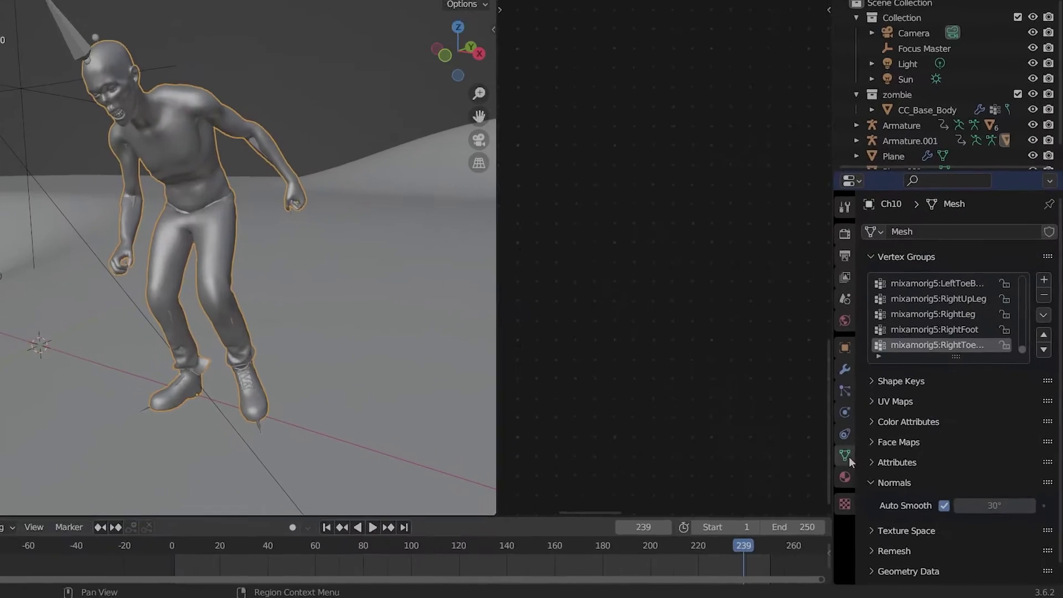
- In Blender, turn off Auto Smooth for the Ch10 zombie mesh and show its material in the Shader Editor
{"action": "left_click", "coordinate": [923, 493]}
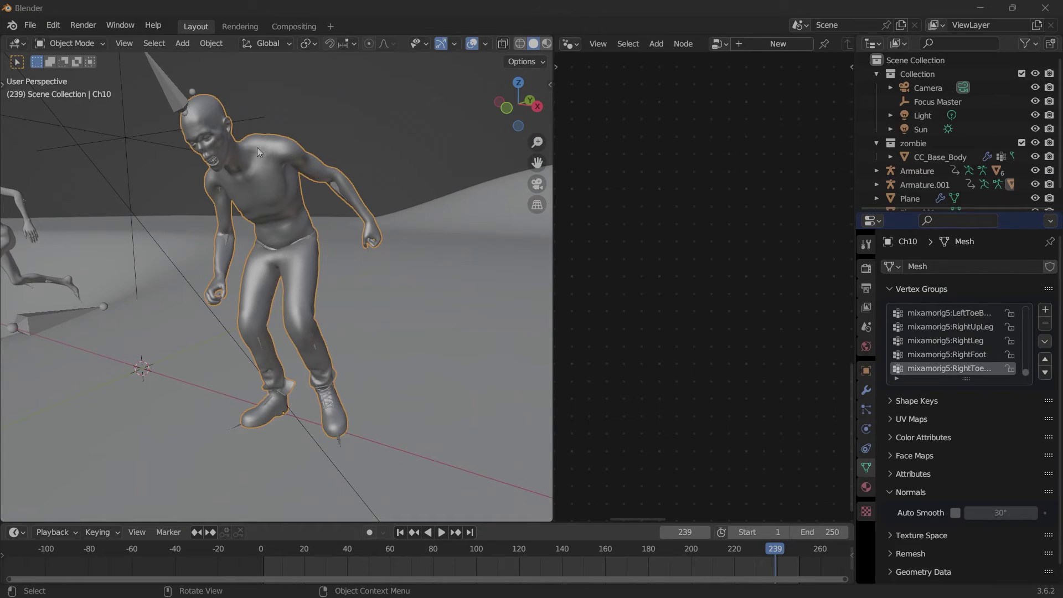
{"action": "left_click", "coordinate": [571, 43]}
{"action": "left_click", "coordinate": [122, 180]}
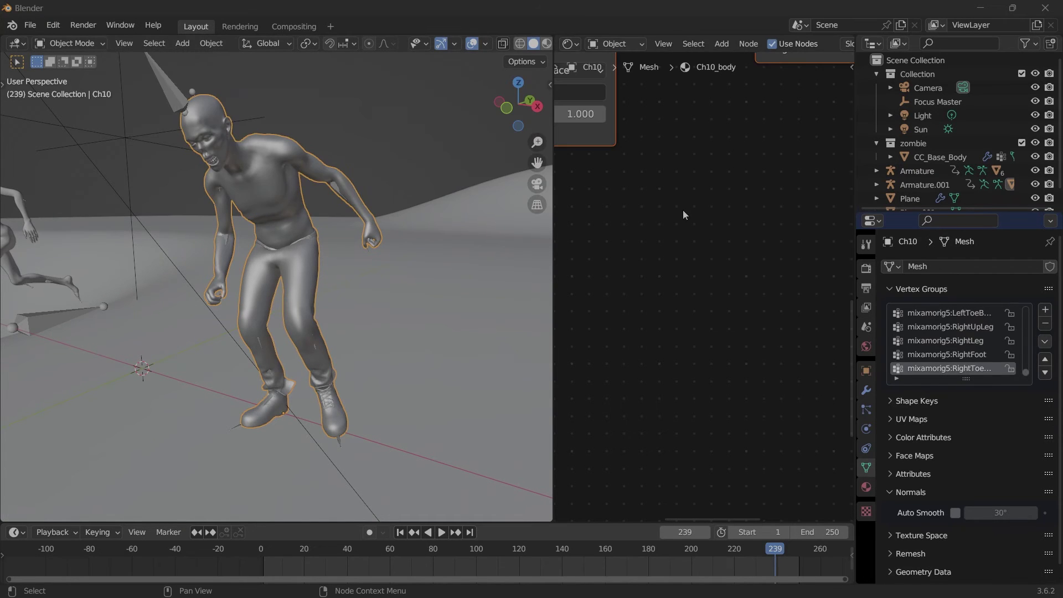
- Delete the image texture feeding the Principled BSDF's Specular input and lower the Specular value
{"action": "middle_click_drag", "start_coordinate": [740, 189], "coordinate": [728, 409]}
{"action": "scroll", "coordinate": [719, 332], "scroll_direction": "down", "scroll_amount": 2}
{"action": "middle_click_drag", "start_coordinate": [715, 237], "coordinate": [688, 519]}
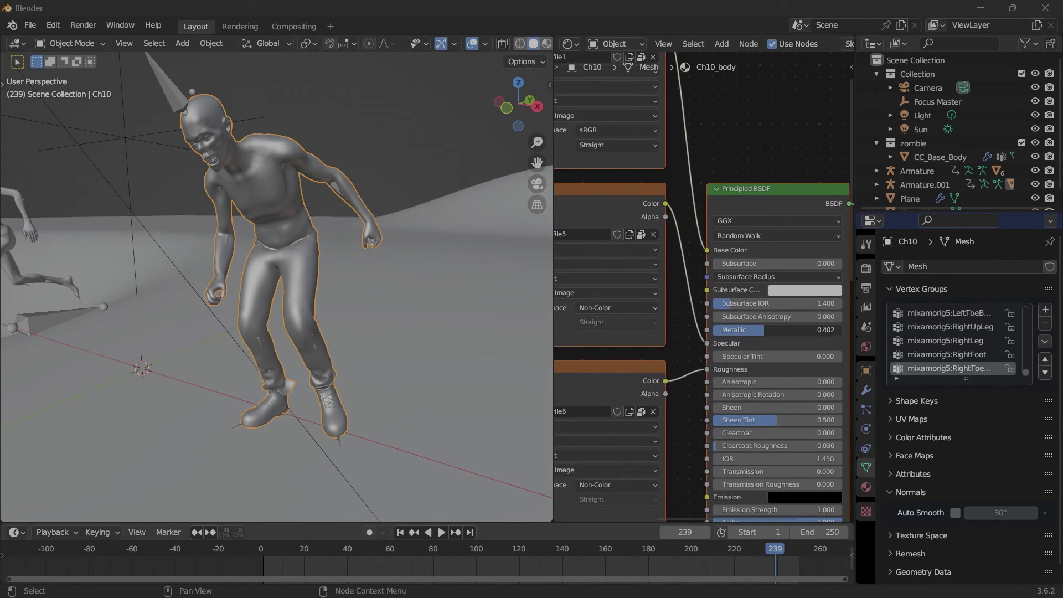
{"action": "left_click", "coordinate": [609, 196]}
{"action": "key", "text": "x"}
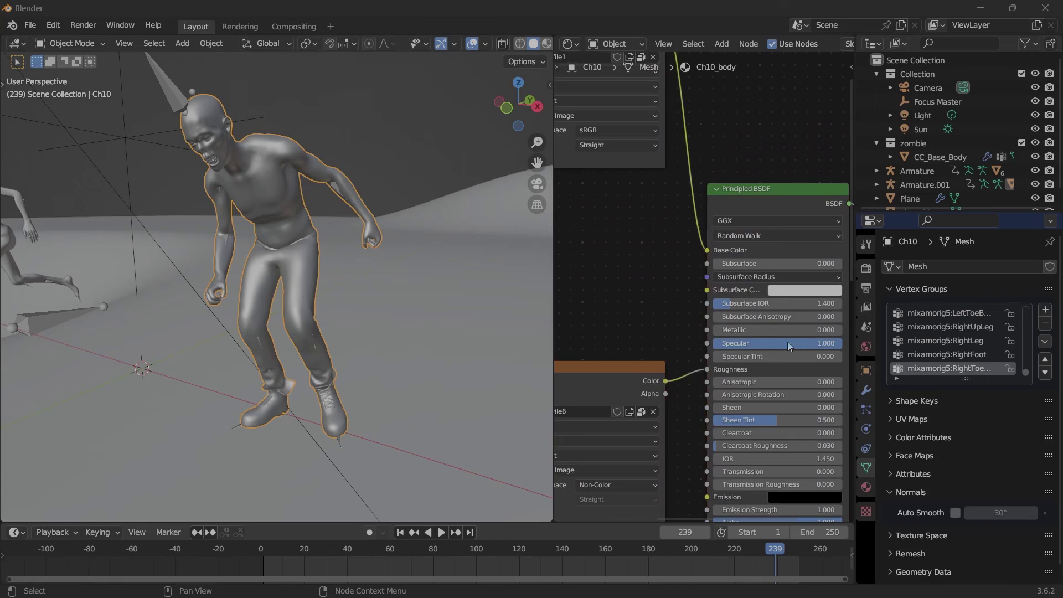
{"action": "left_click_drag", "start_coordinate": [747, 343], "coordinate": [713, 343]}
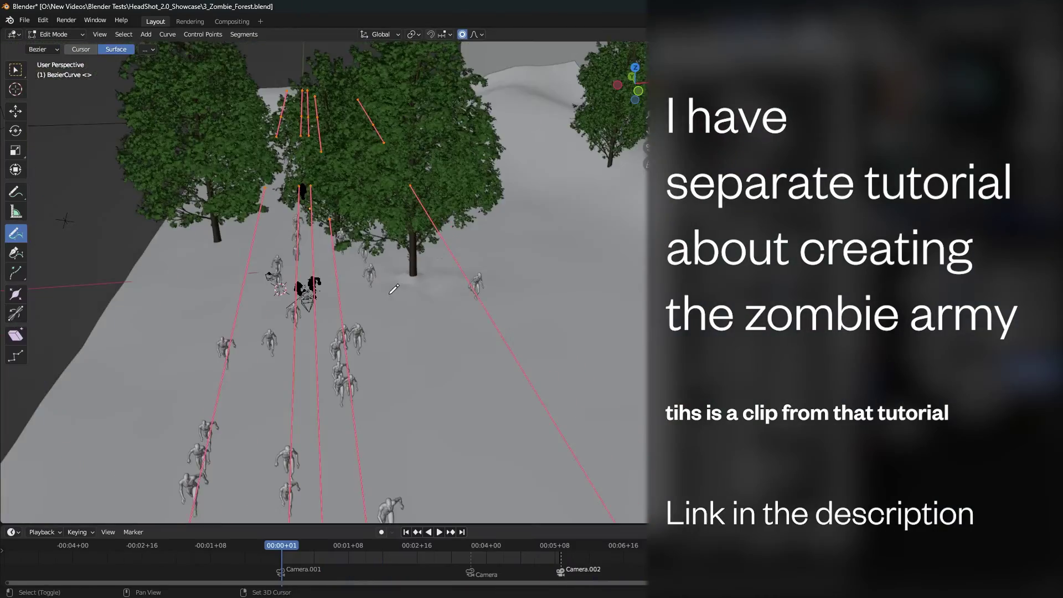
- Move the selected crowd path points along global X and draw another path on the ground in front of the middle tree
{"action": "scroll", "coordinate": [393, 266], "scroll_direction": "up", "scroll_amount": 4}
{"action": "middle_click_drag", "start_coordinate": [393, 289], "coordinate": [372, 245], "text": "shift"}
{"action": "key", "text": "g"}
{"action": "key", "text": "x"}
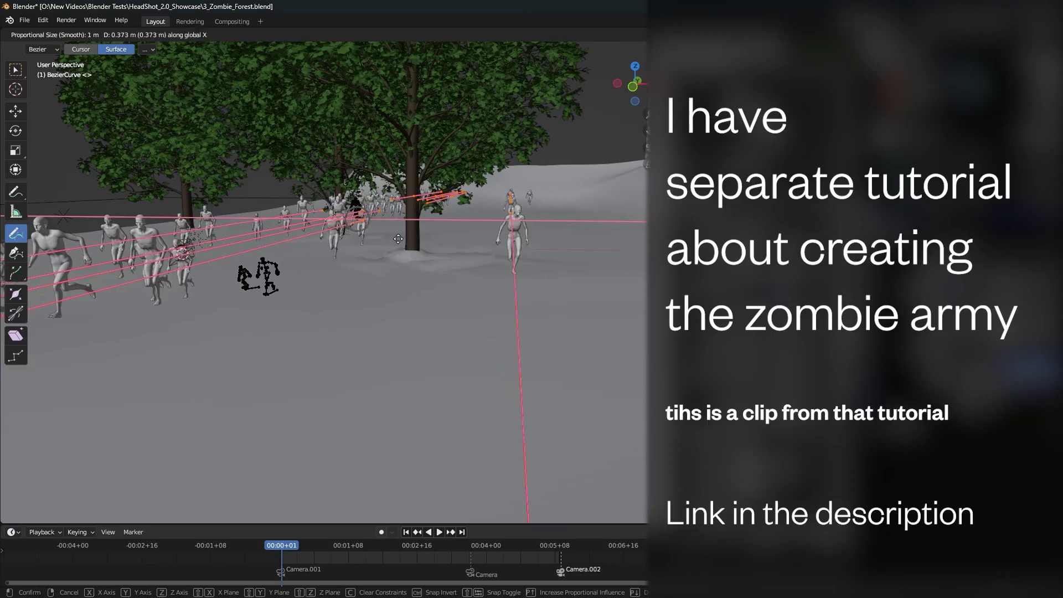
{"action": "left_click_drag", "start_coordinate": [413, 274], "coordinate": [400, 425]}
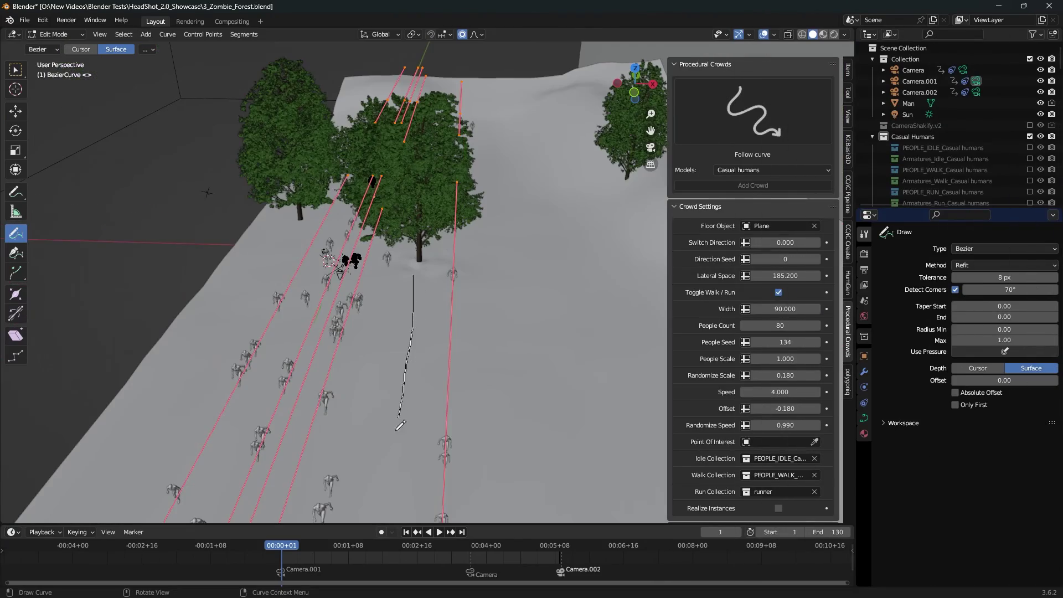